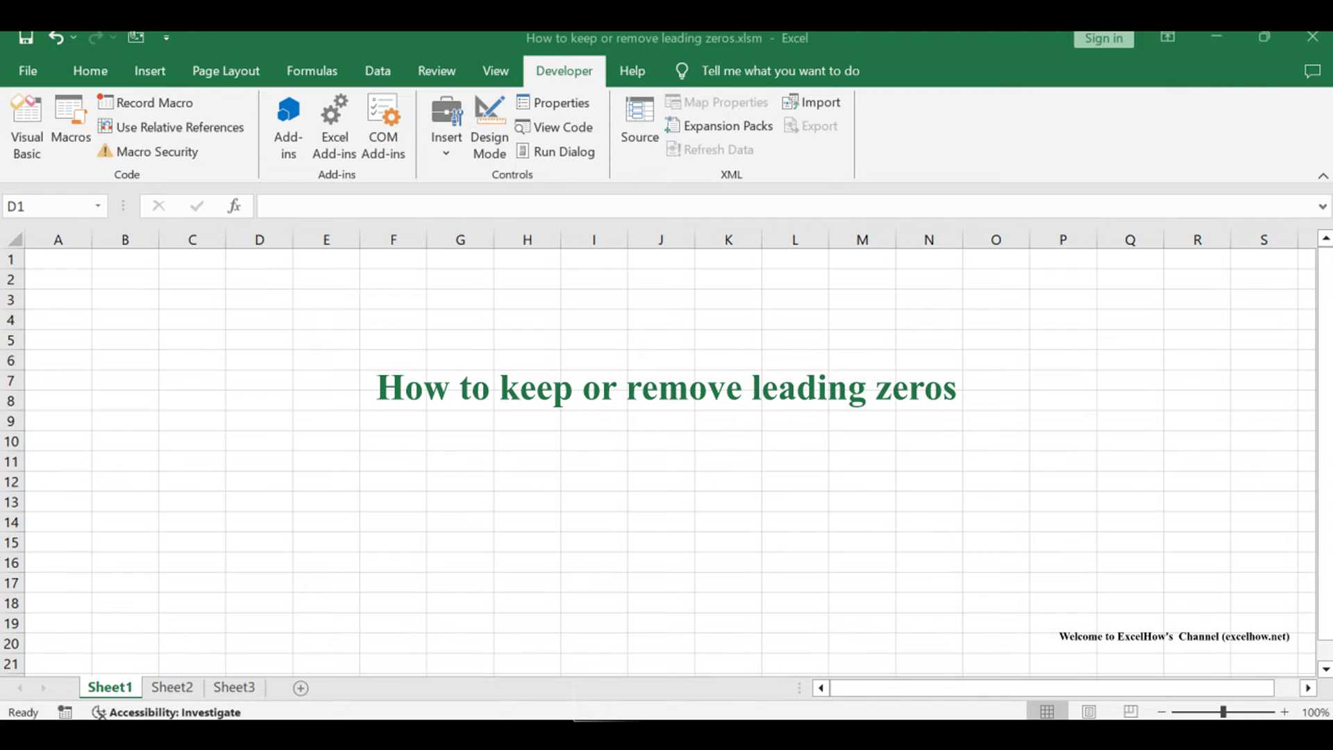
- Switch to Sheet2 and read its notes on Format Cells as Text, =VALUE(A1) and VBA
key(ctrl+Page_Down)
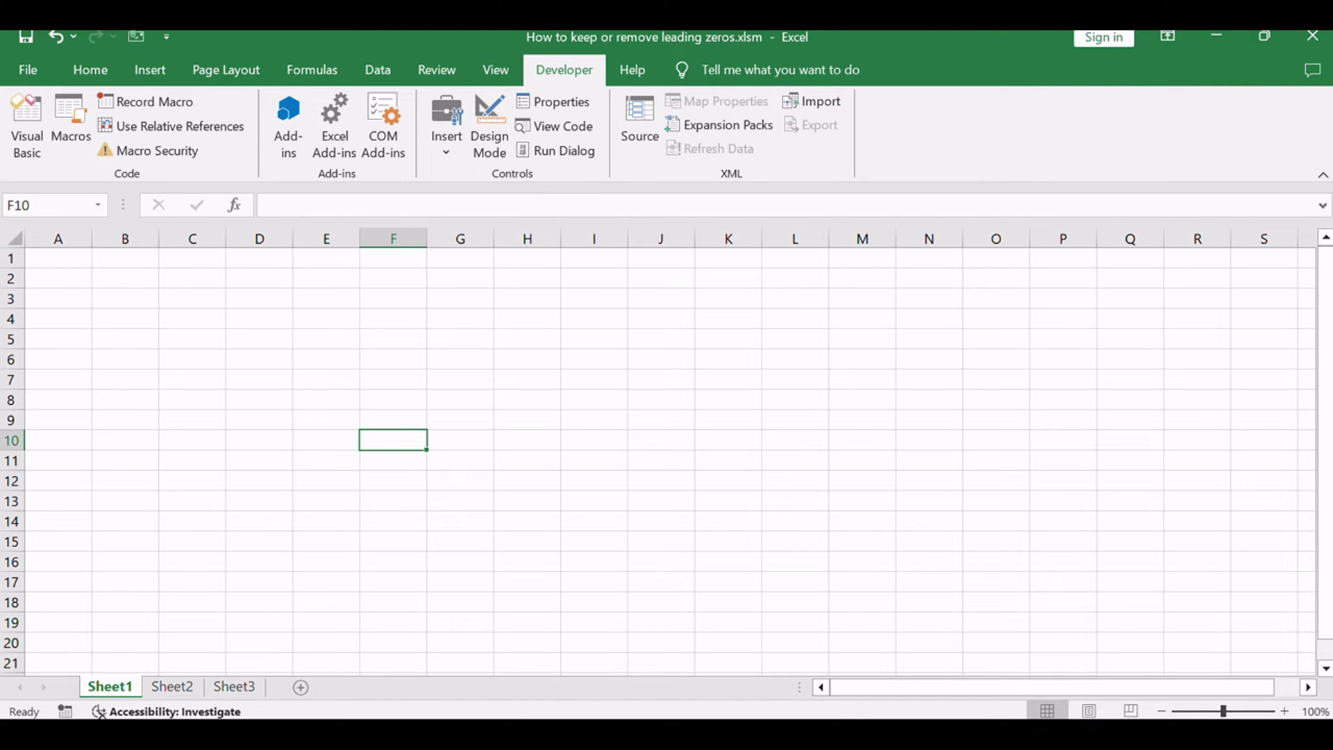
click(403, 538)
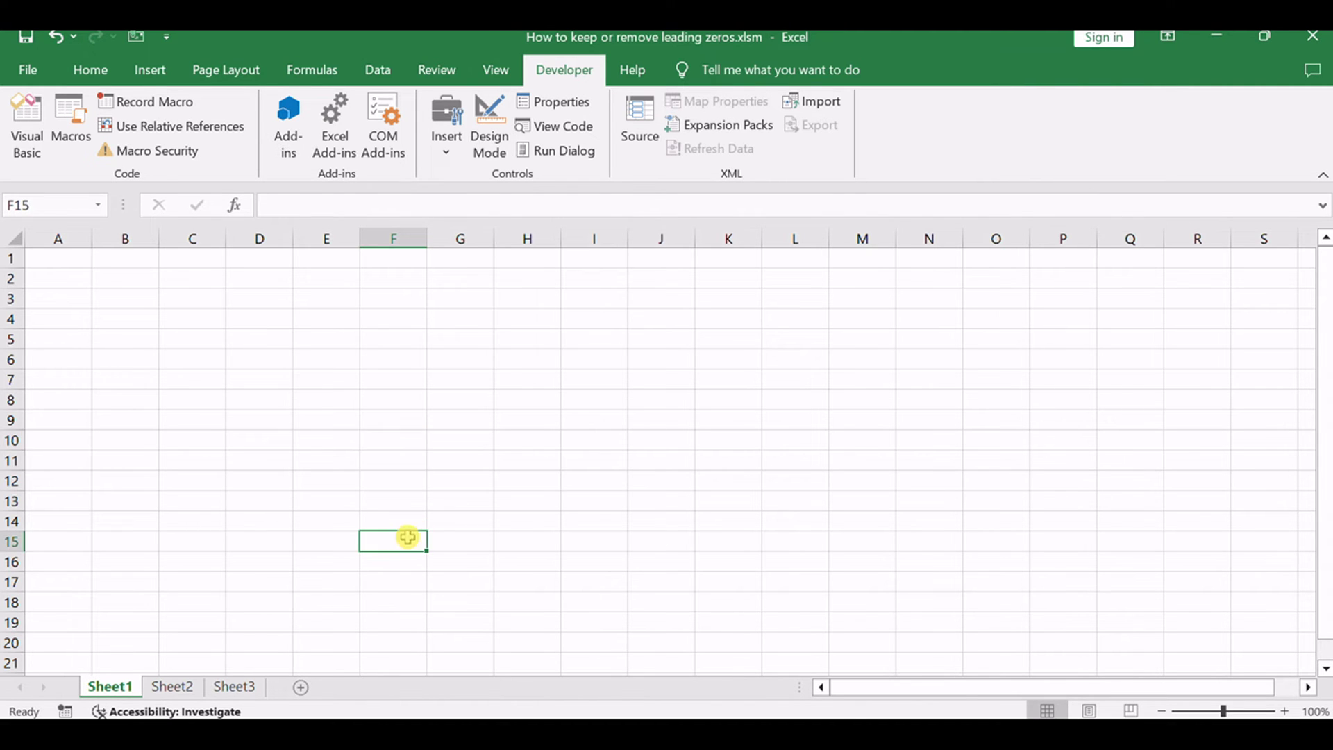
click(197, 689)
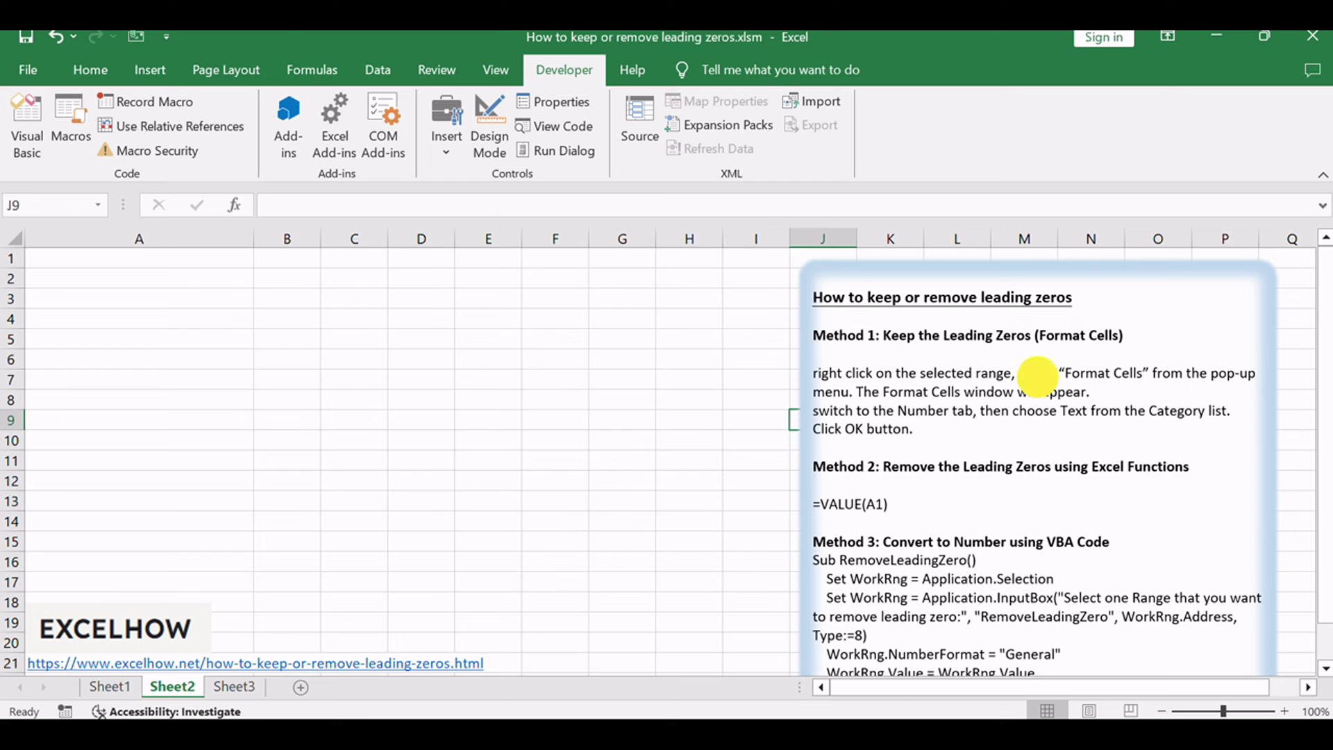
drag(1040, 336, 1119, 336)
click(1038, 391)
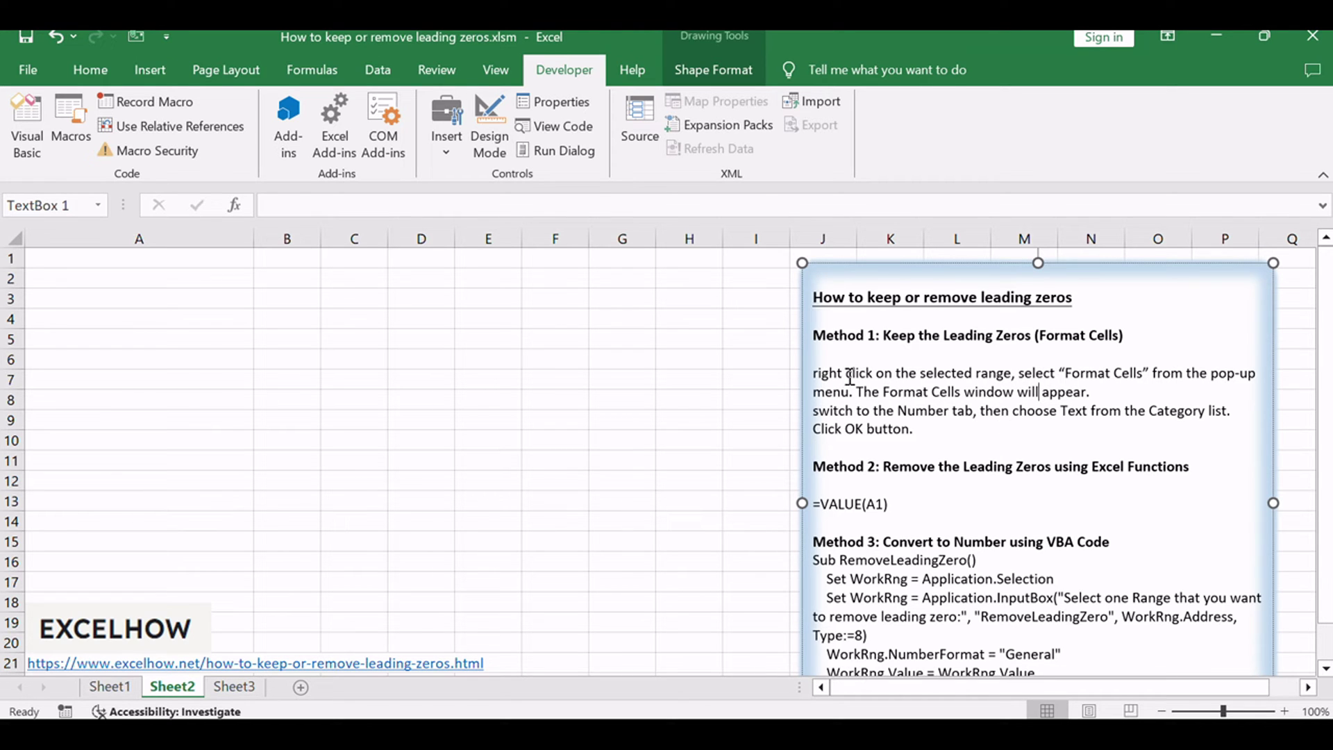
- Enter 00010086 in A1 and check that it is stored as the number 10086
double_click(182, 256)
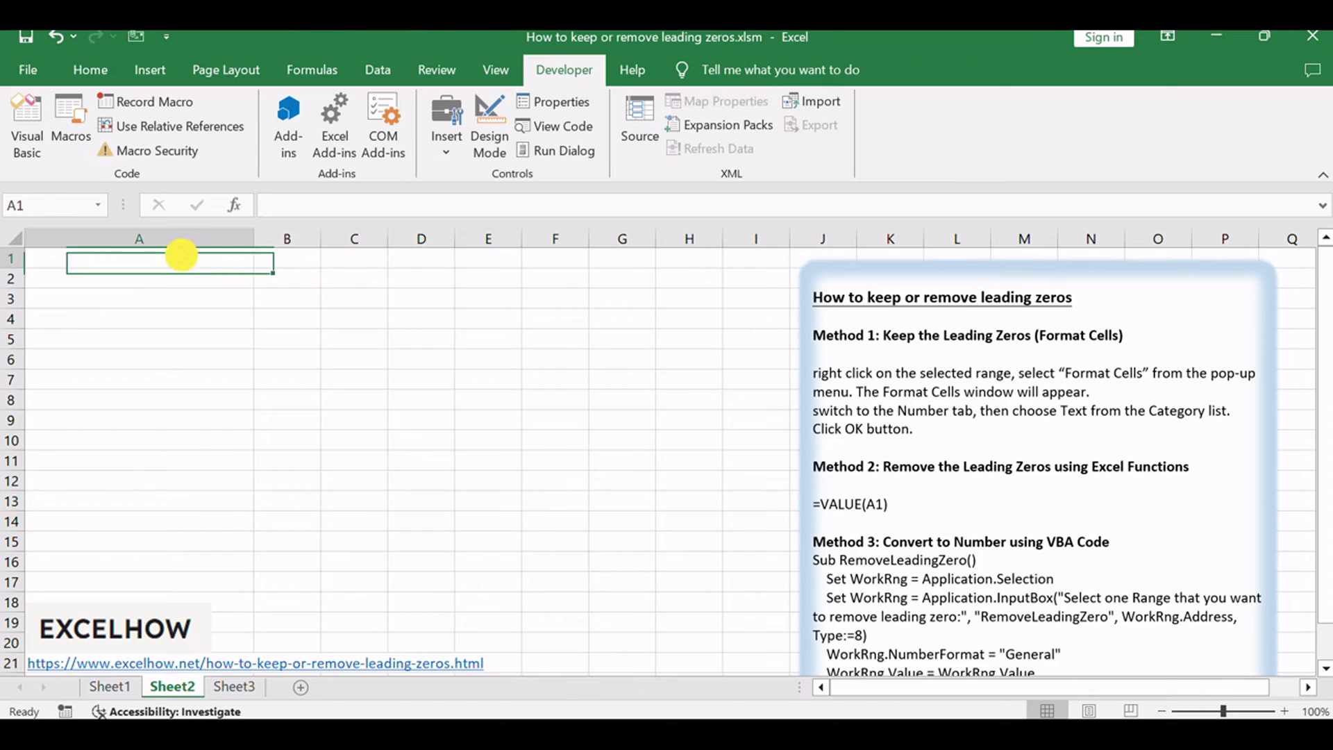
text(0001)
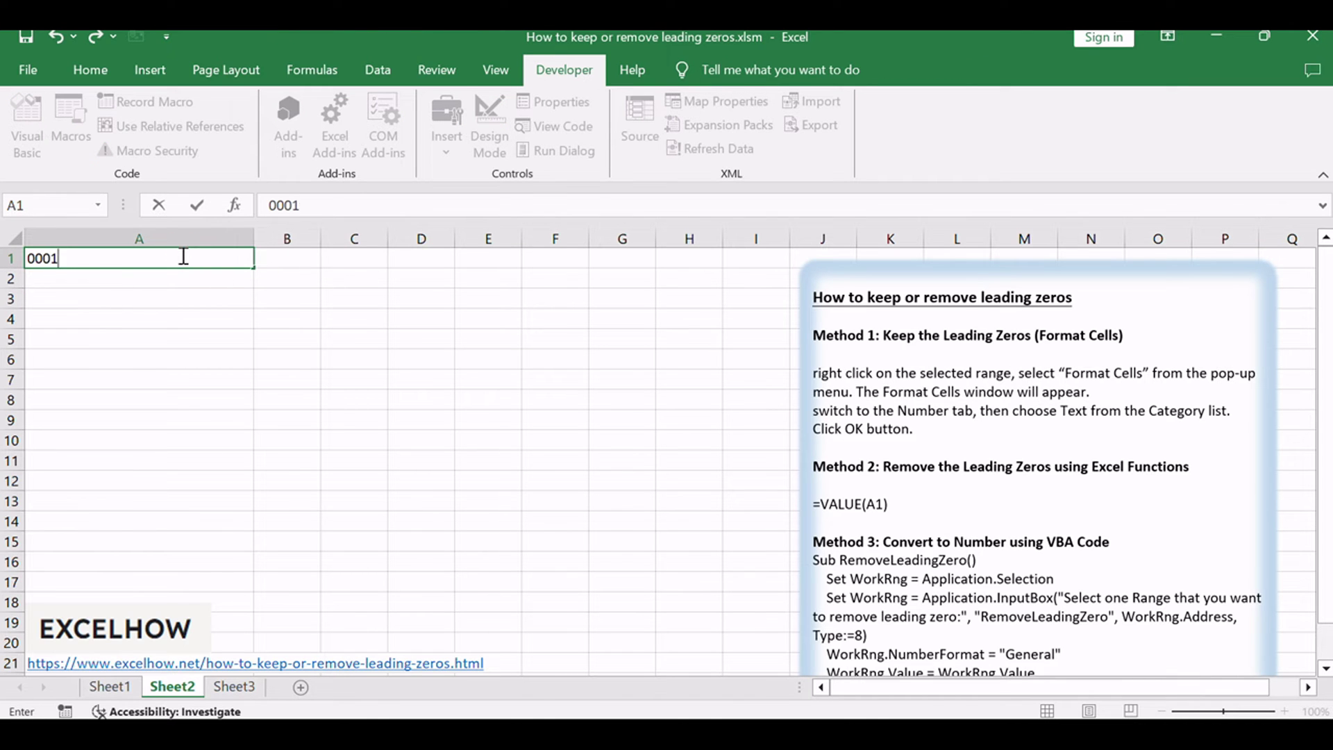
text(0086)
key(Return)
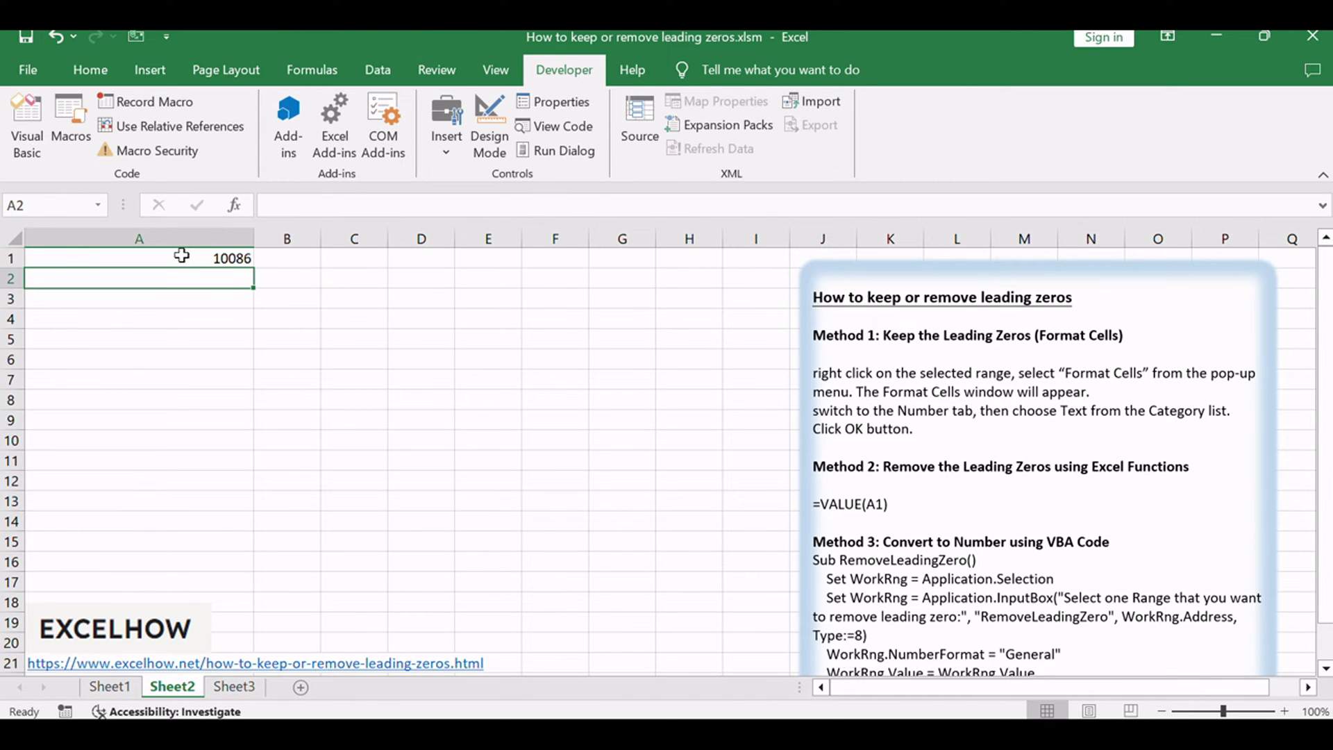
click(182, 256)
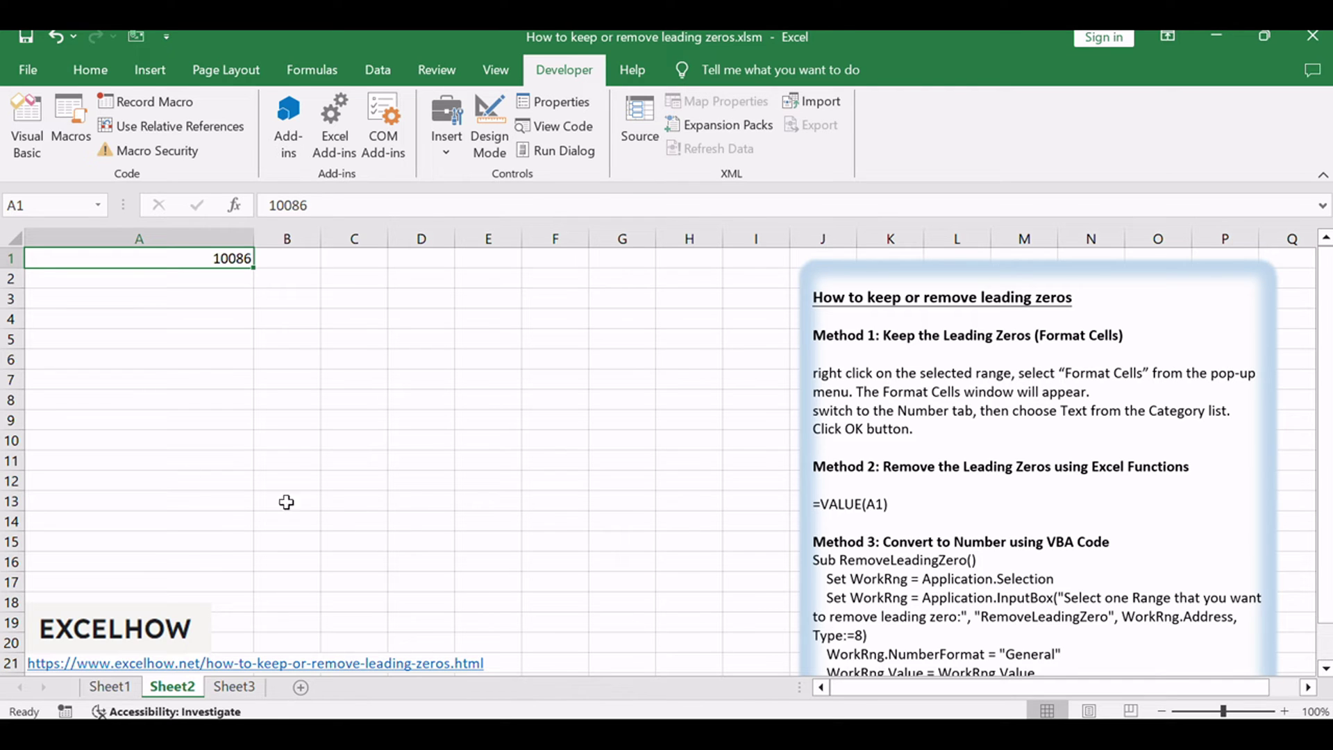
- Apply the Text number format to cells A2:A7 through Format Cells
click(238, 336)
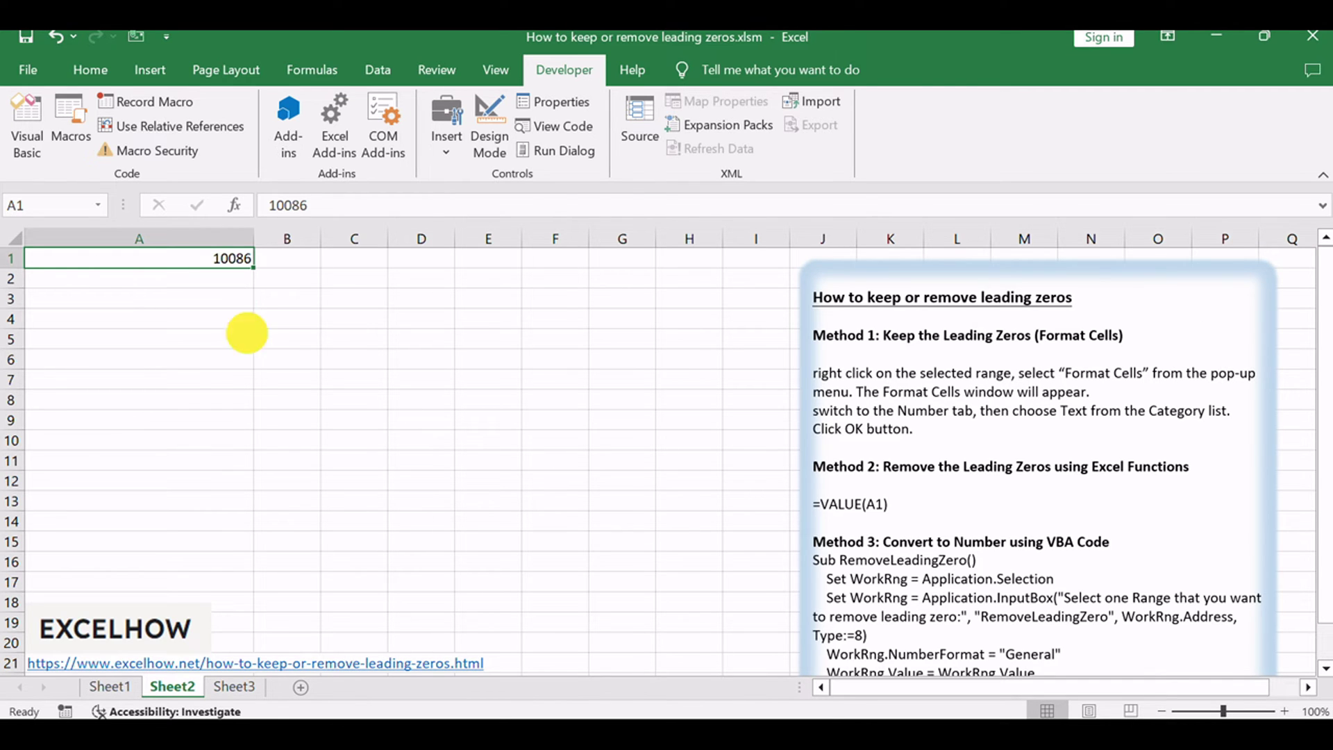
drag(214, 274, 195, 382)
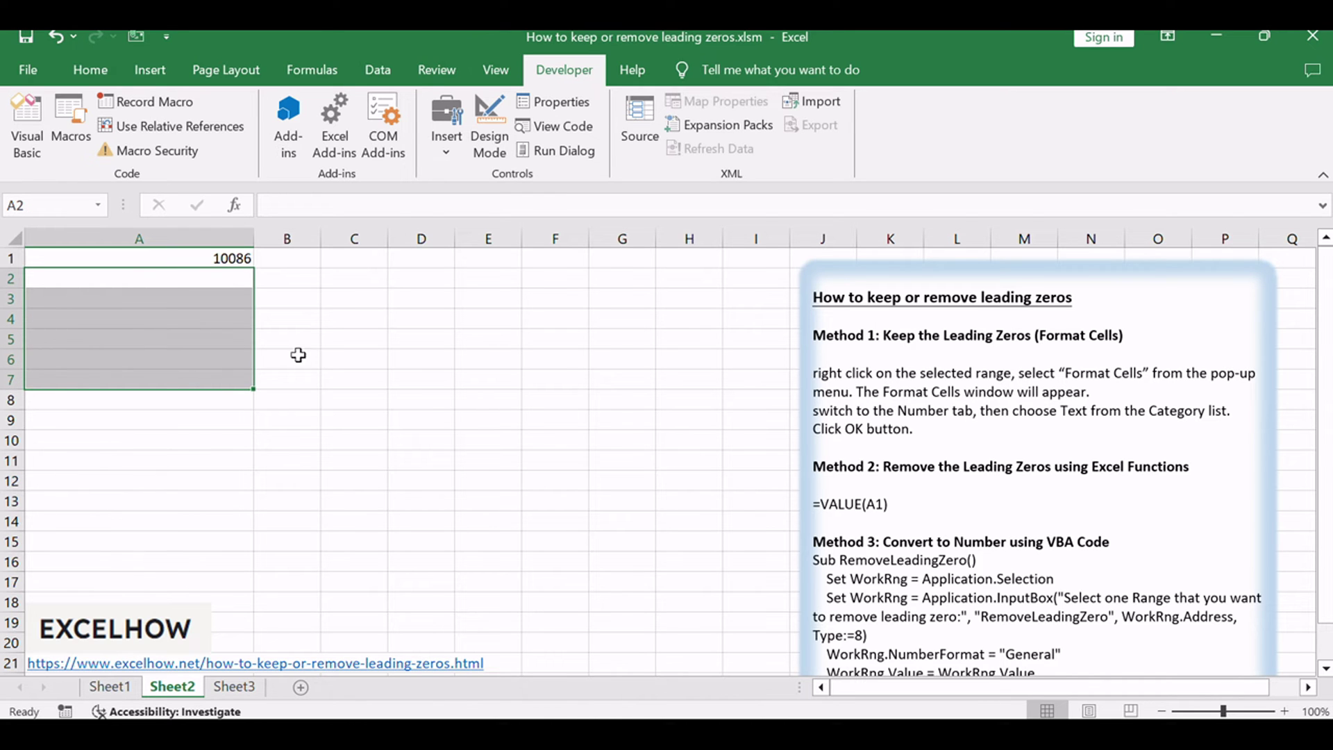
right_click(157, 285)
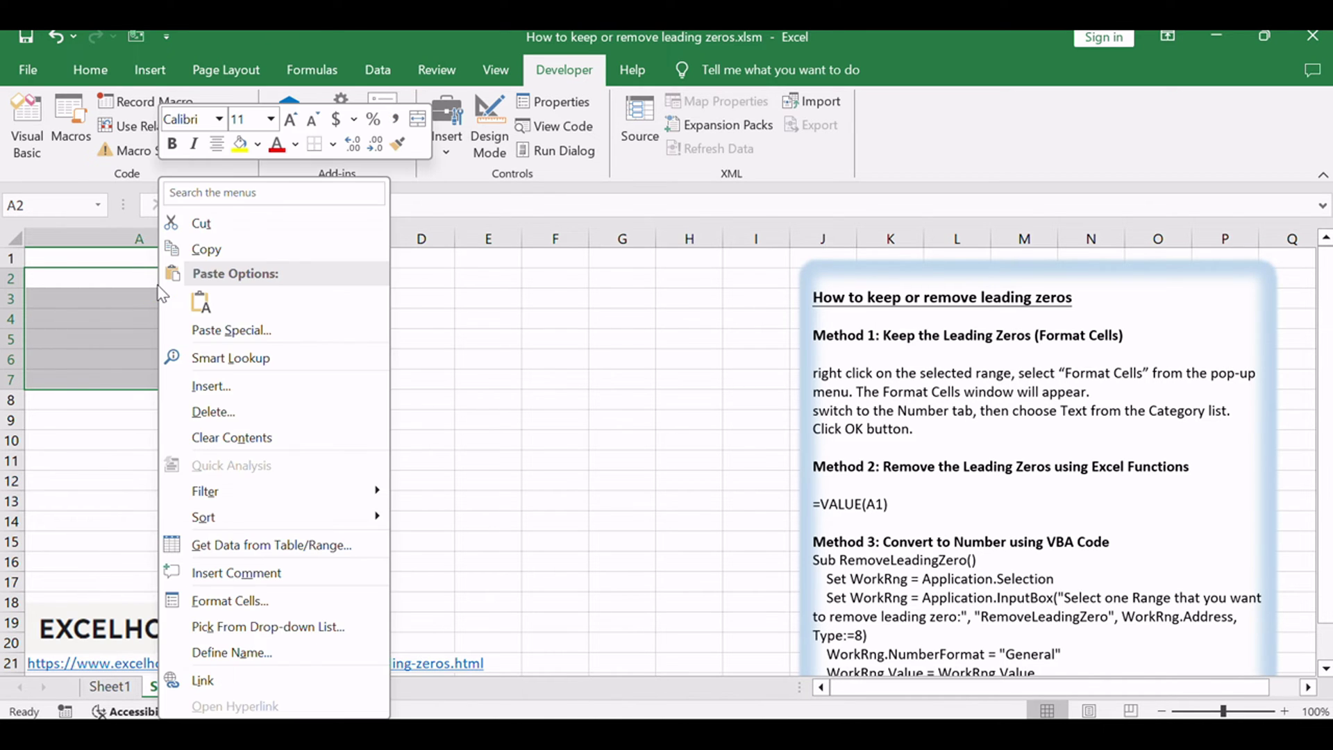
click(292, 600)
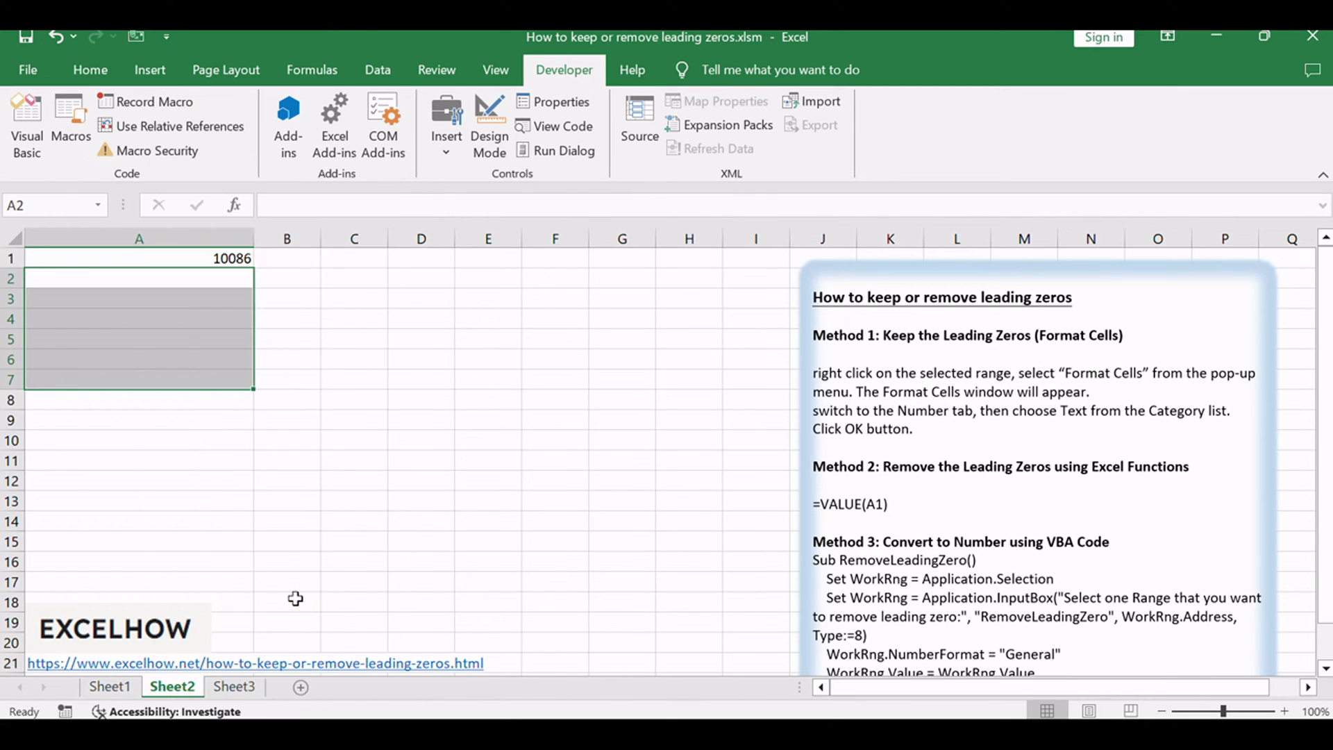
drag(63, 187, 292, 174)
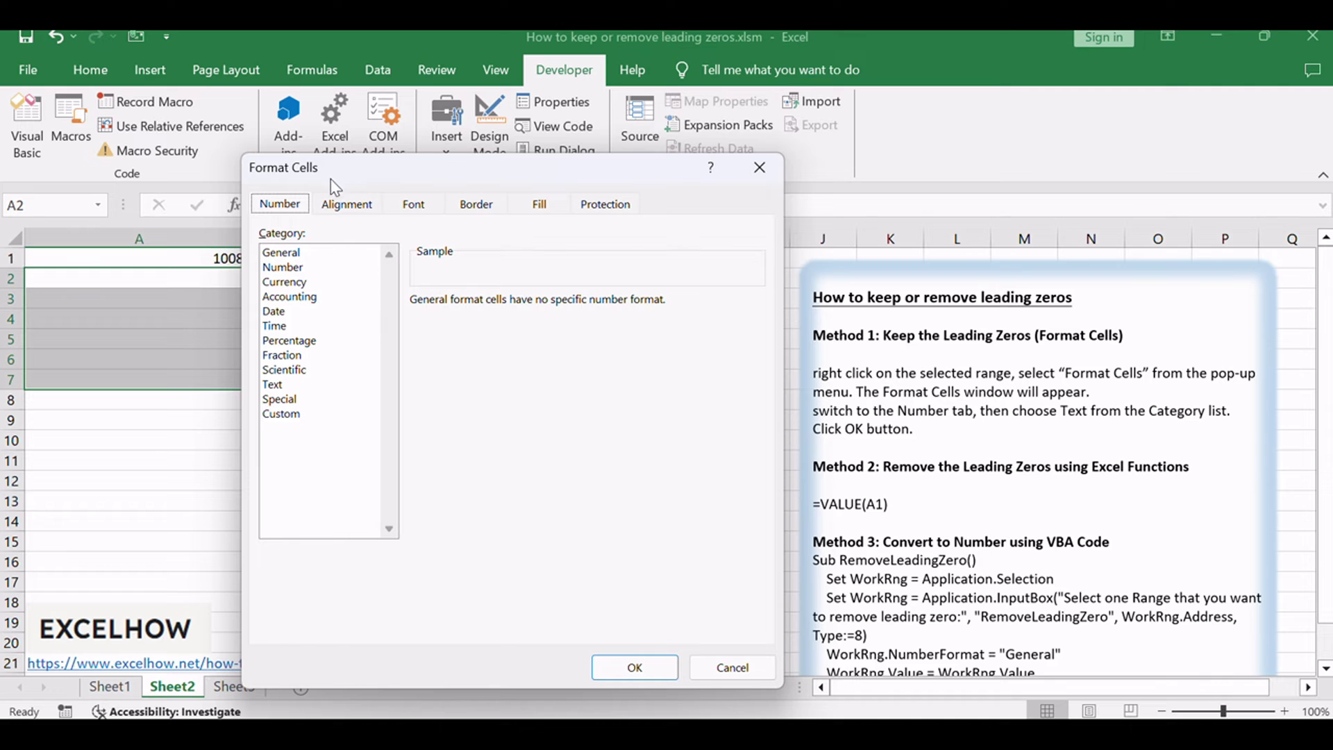
click(275, 386)
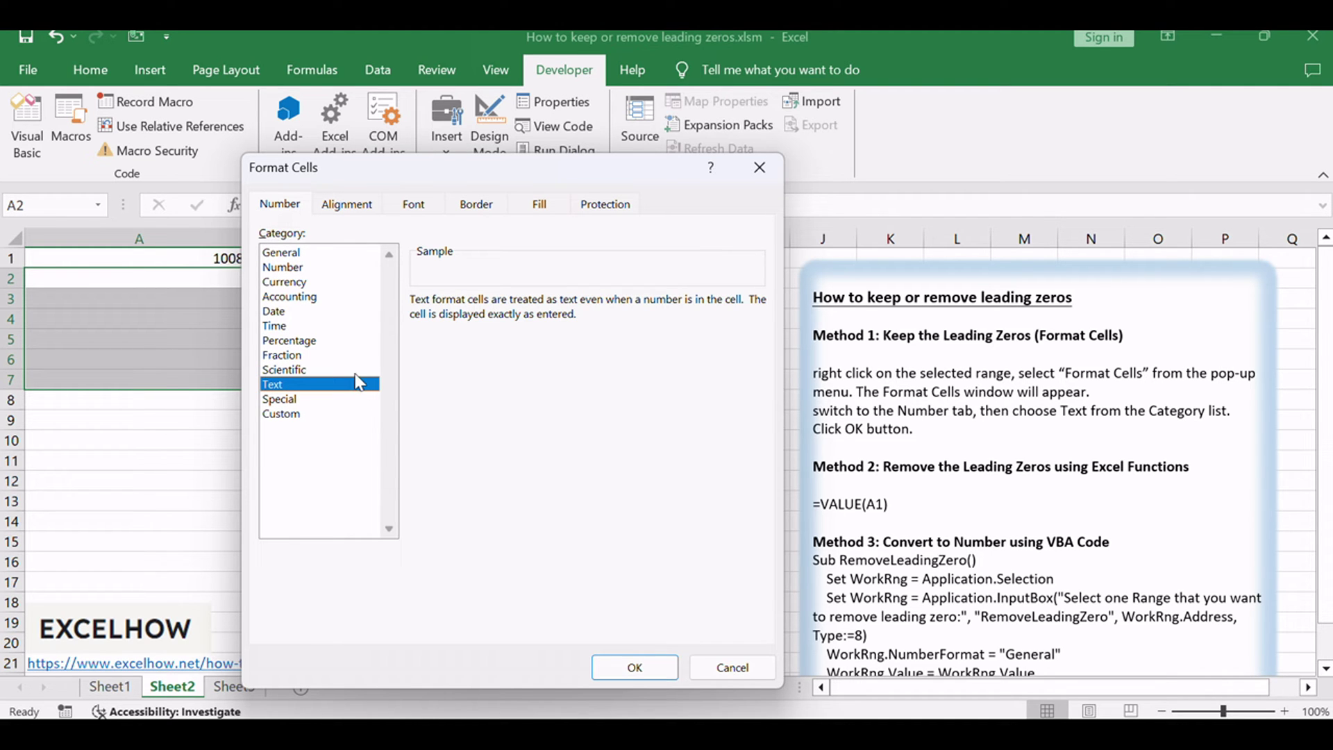
click(634, 665)
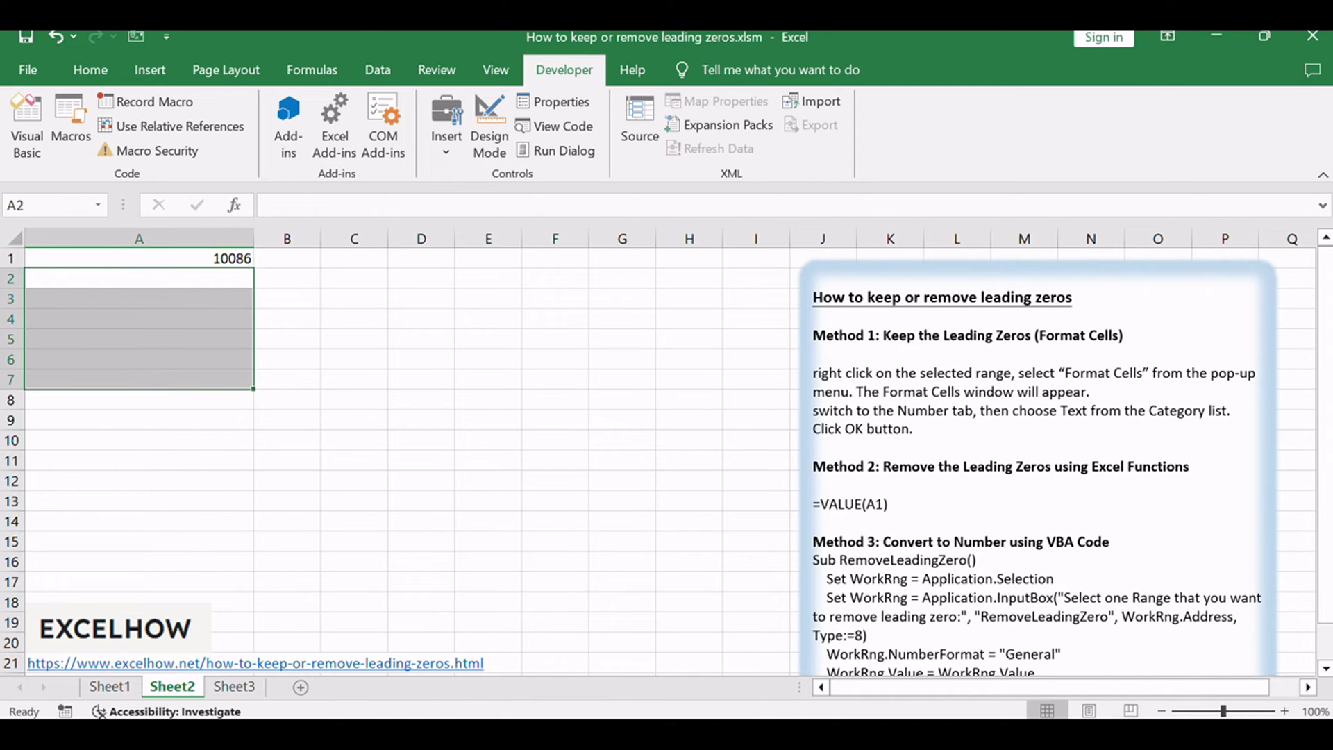
click(166, 280)
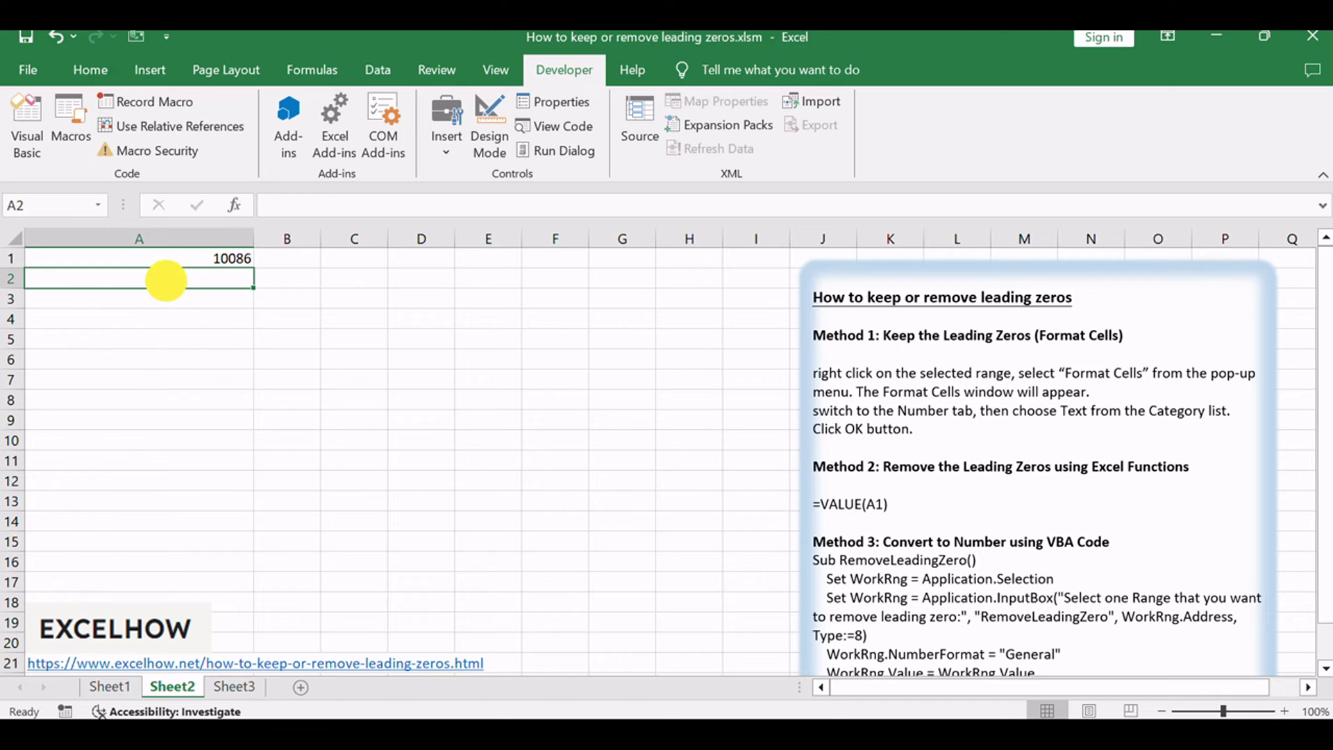
- Enter 00010086 in A2 as text and ignore its number-stored-as-text warning
text(00010)
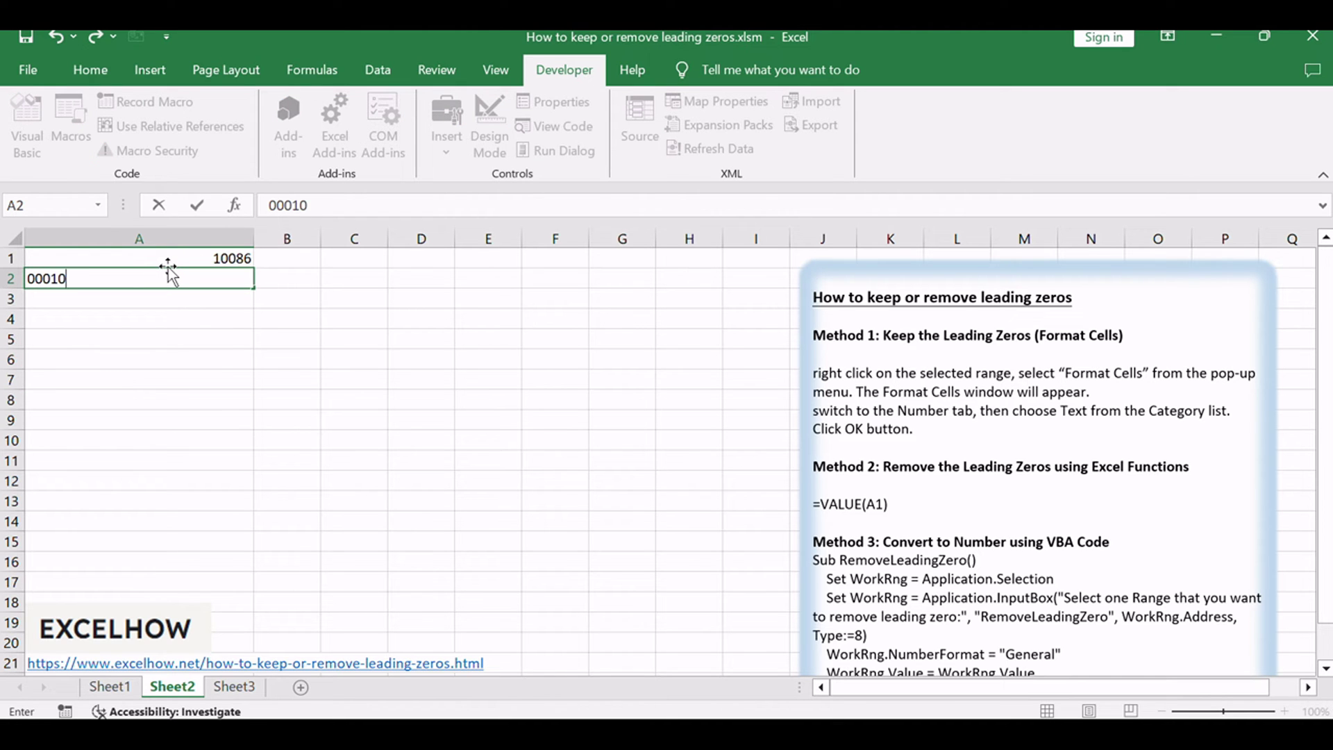
text(086)
key(Return)
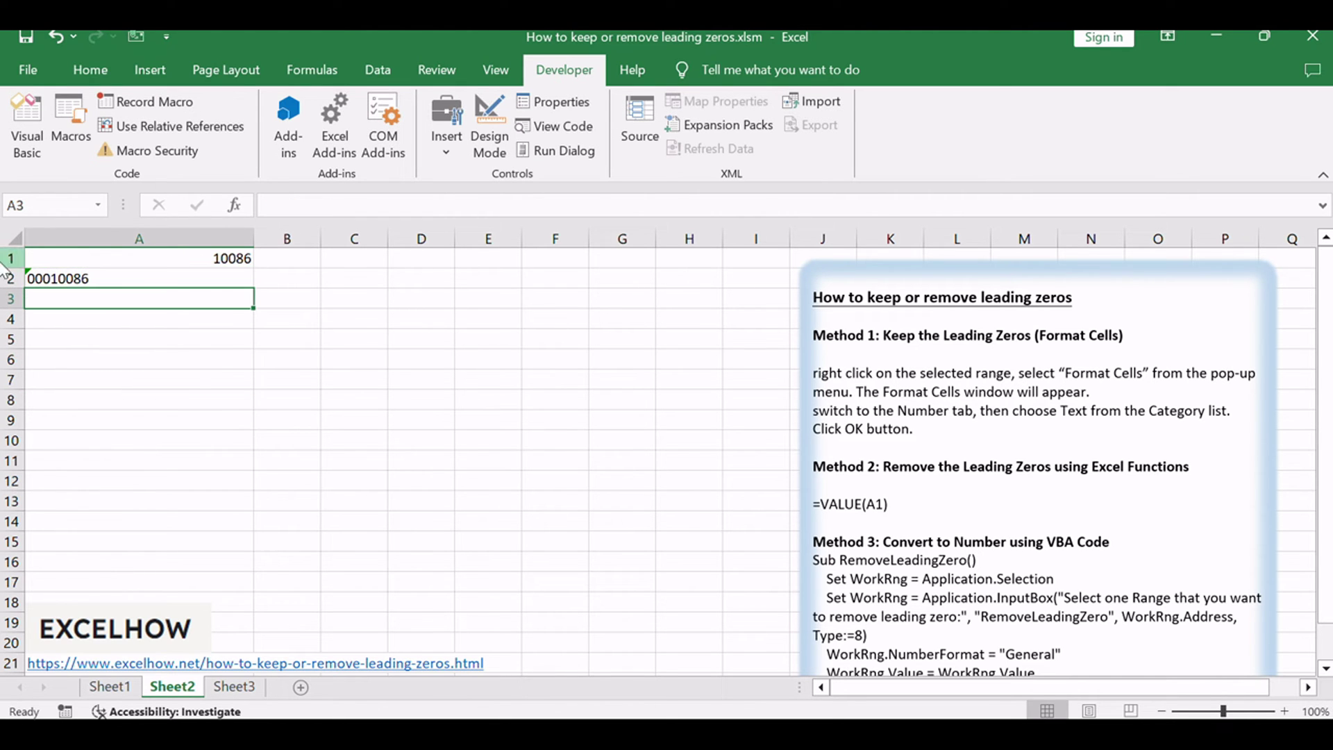
click(27, 274)
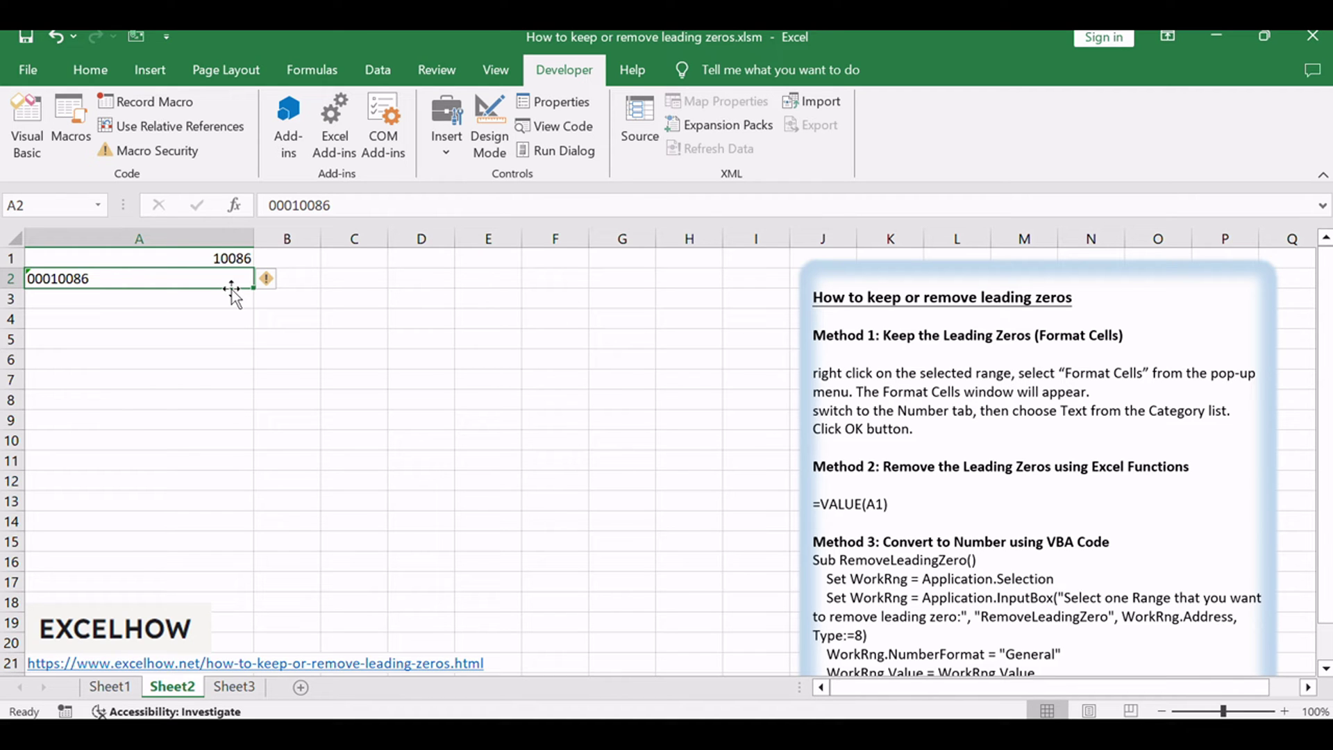
click(272, 276)
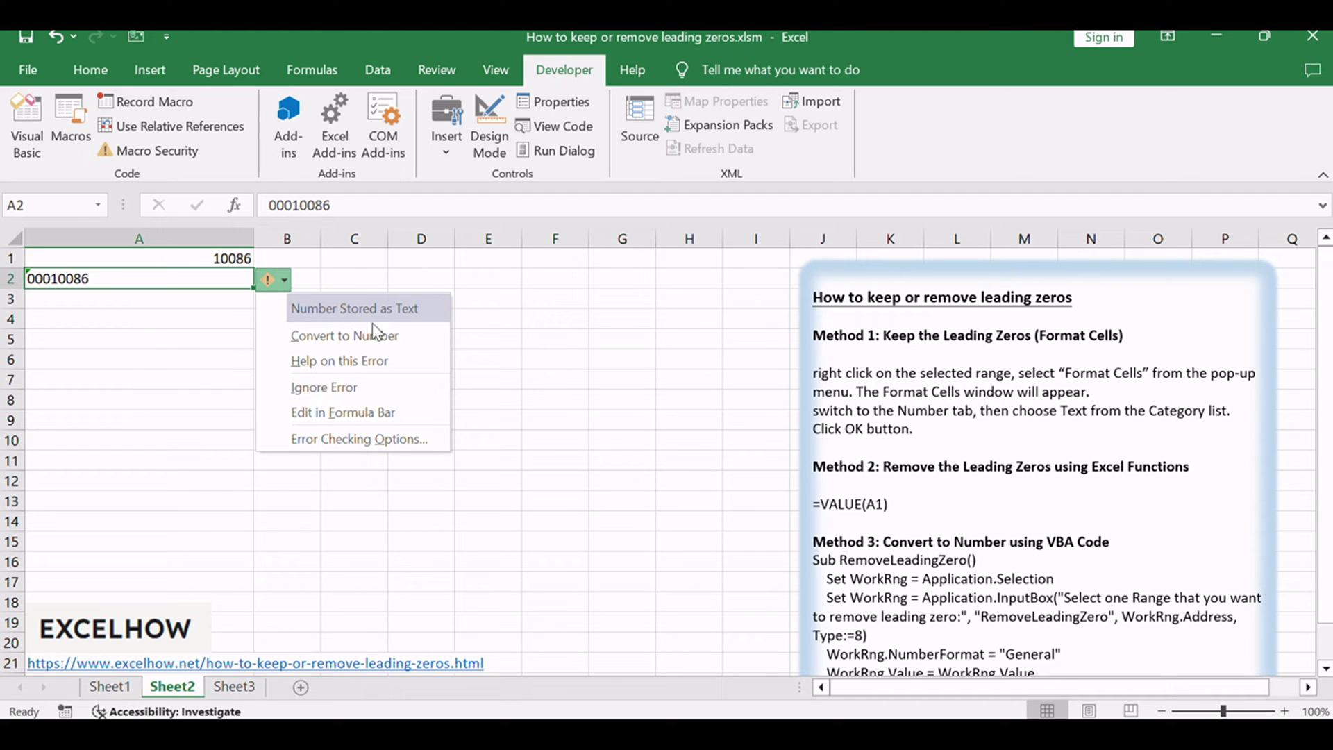
click(386, 389)
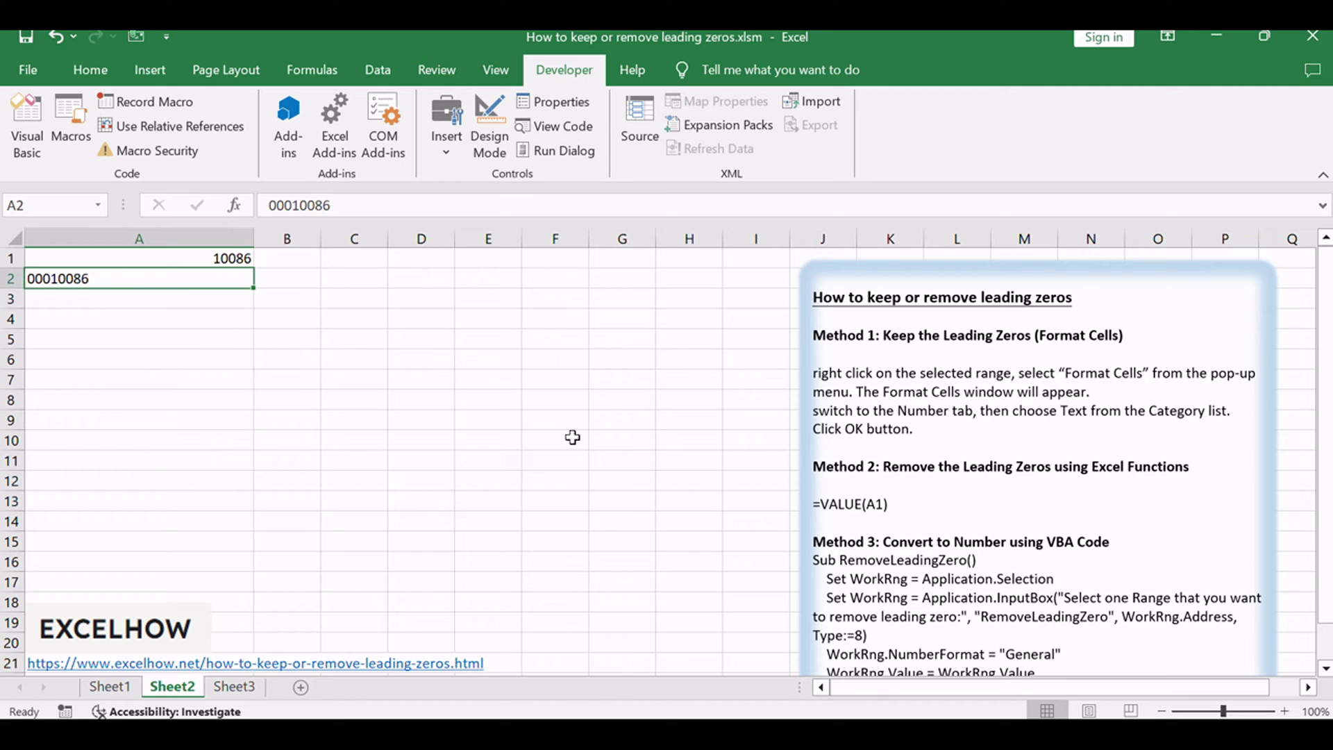
- Enter '000010086 in A3 so the apostrophe keeps every leading zero
click(178, 302)
text(0)
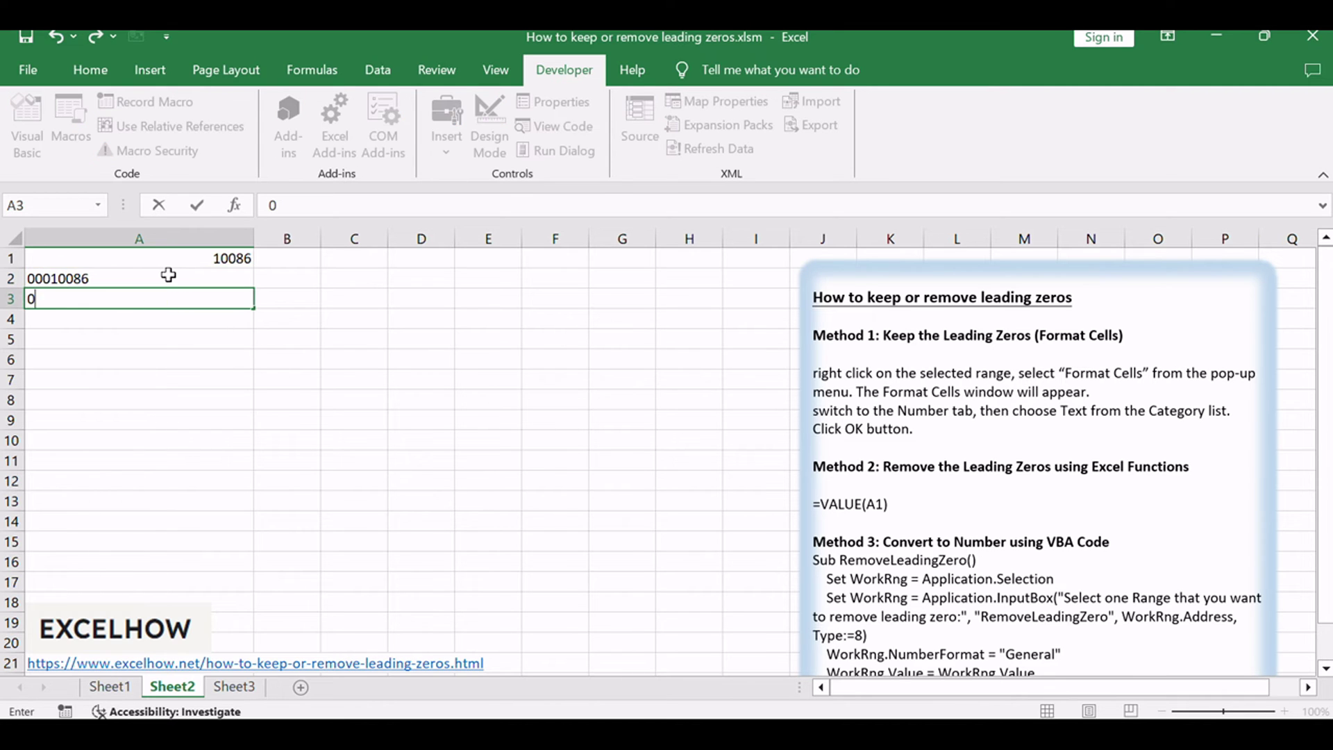
text(00)
key(BackSpace)
key(BackSpace)
key(BackSpace)
text('000010086)
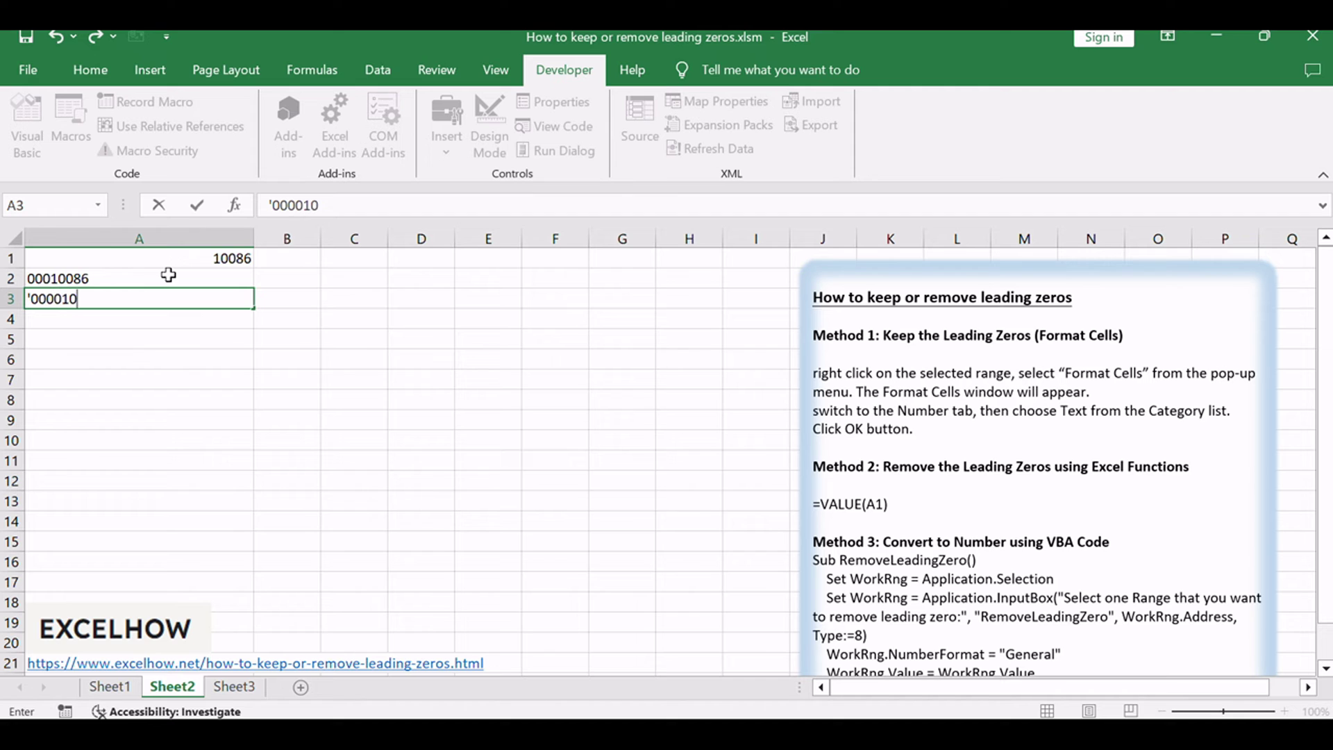
key(Return)
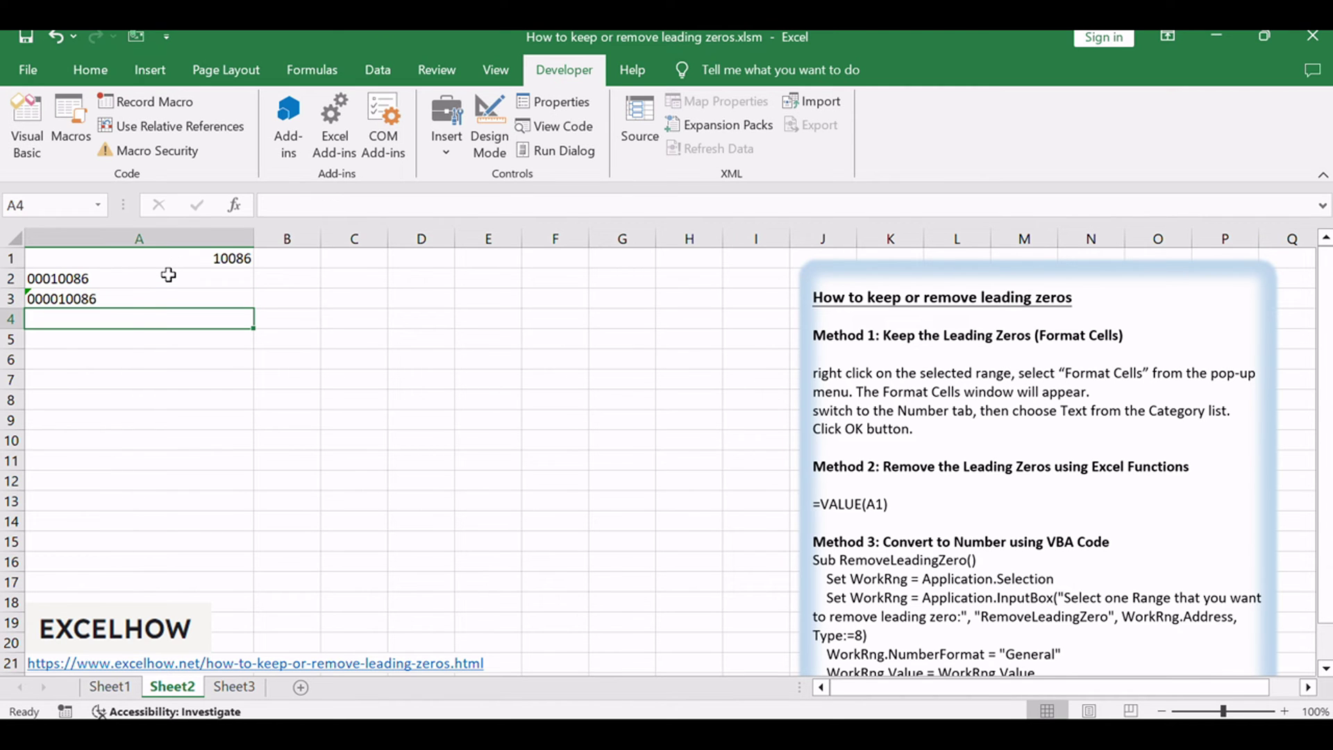
click(114, 300)
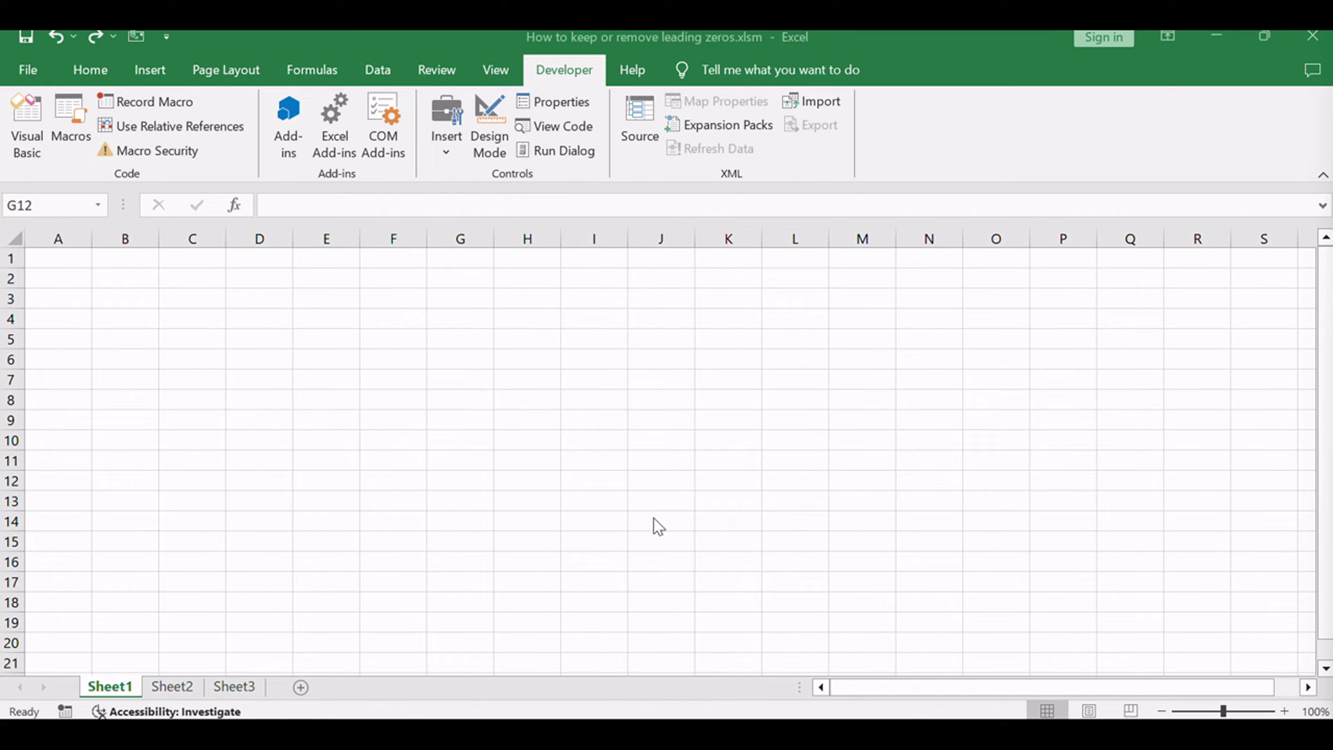
- Return to Sheet2, review the =VALUE(A1) method in the notes, and start editing B1
click(184, 688)
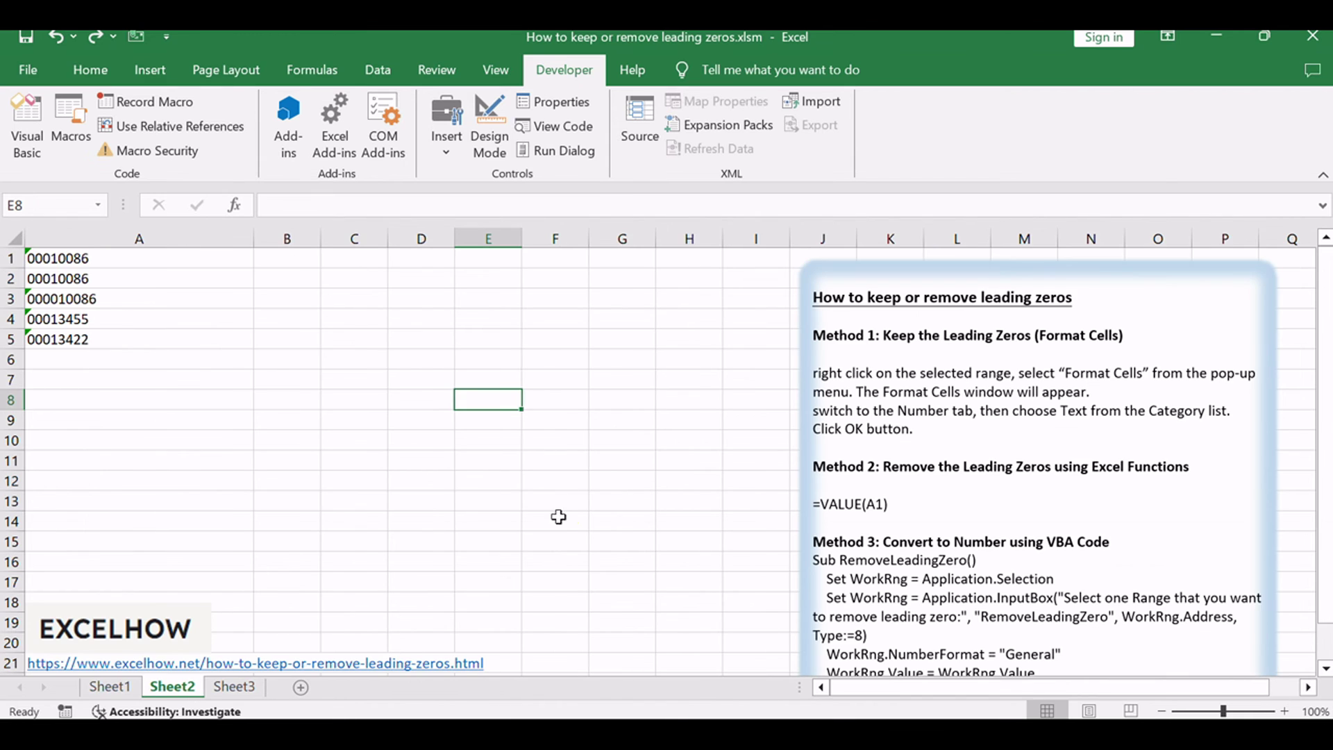
drag(886, 466, 1104, 495)
click(1104, 502)
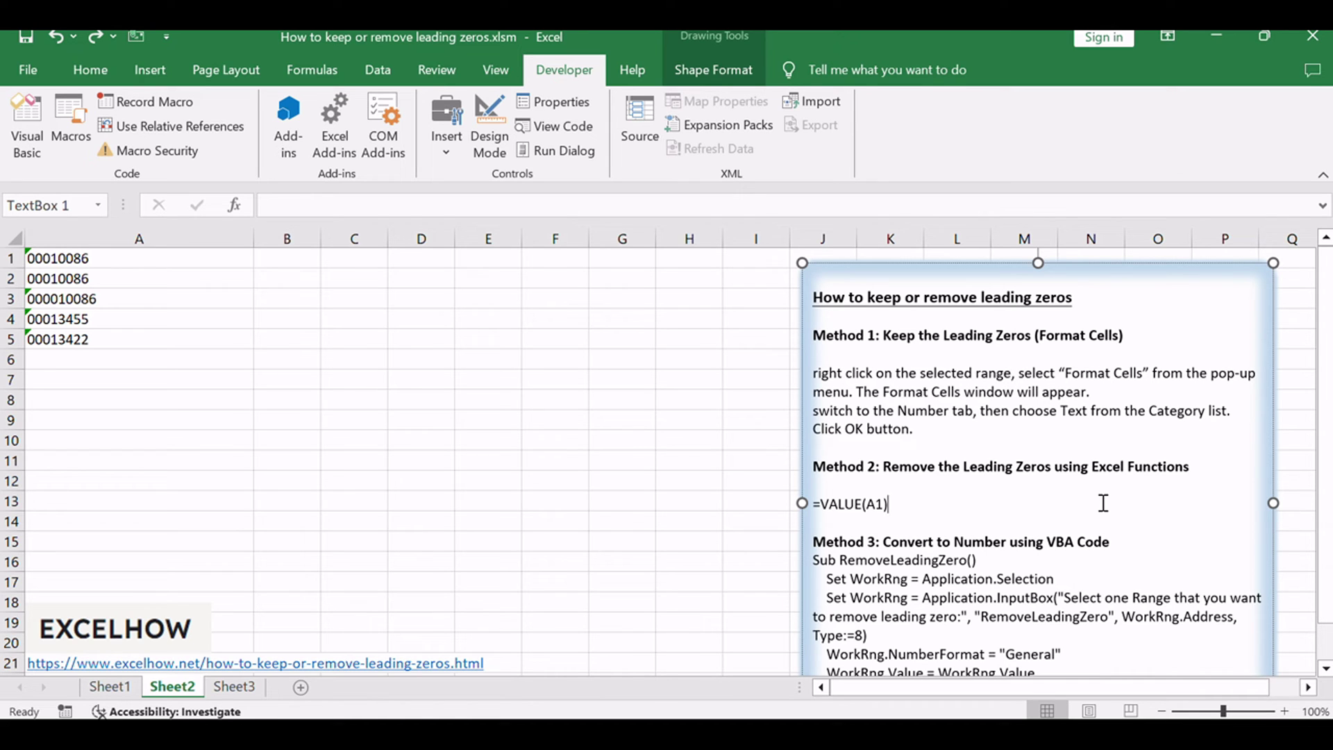
click(179, 342)
double_click(276, 262)
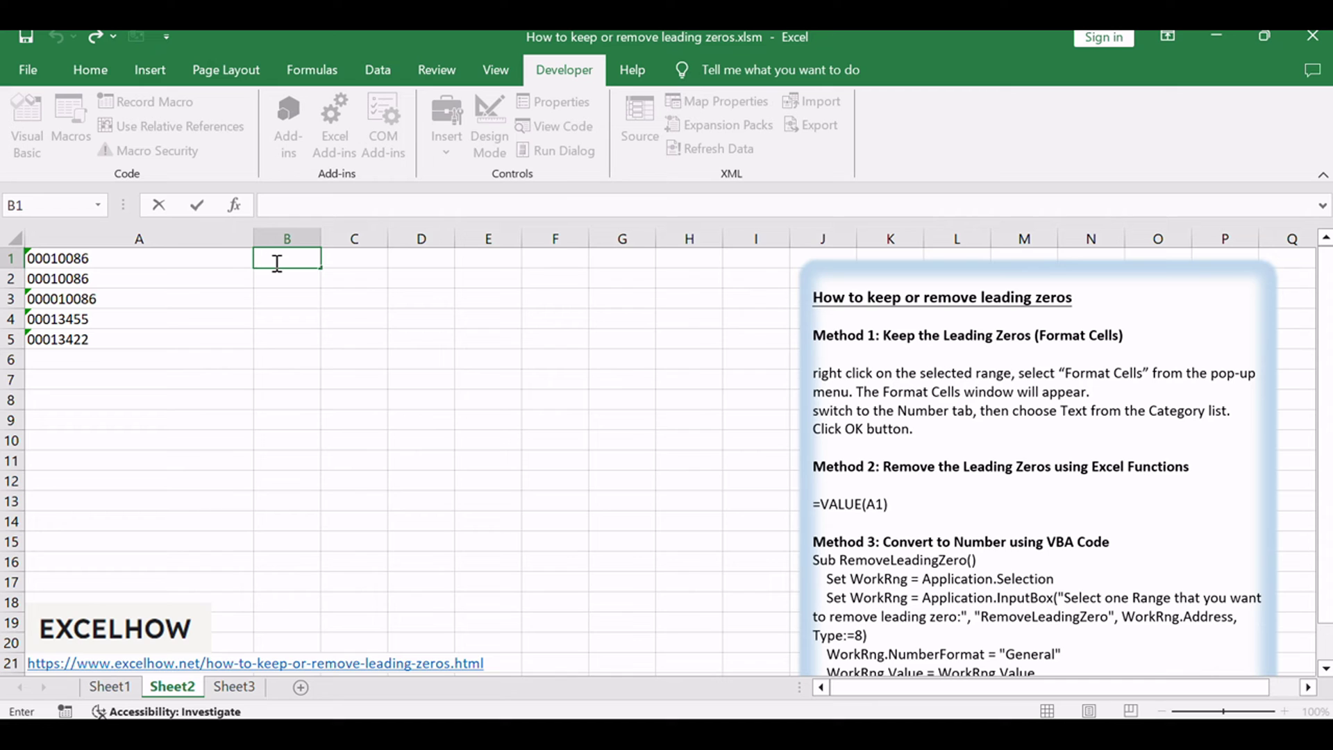
- Paste =VALUE(A1) into B1 and fill it down to B5
text(=VALUE(A1))
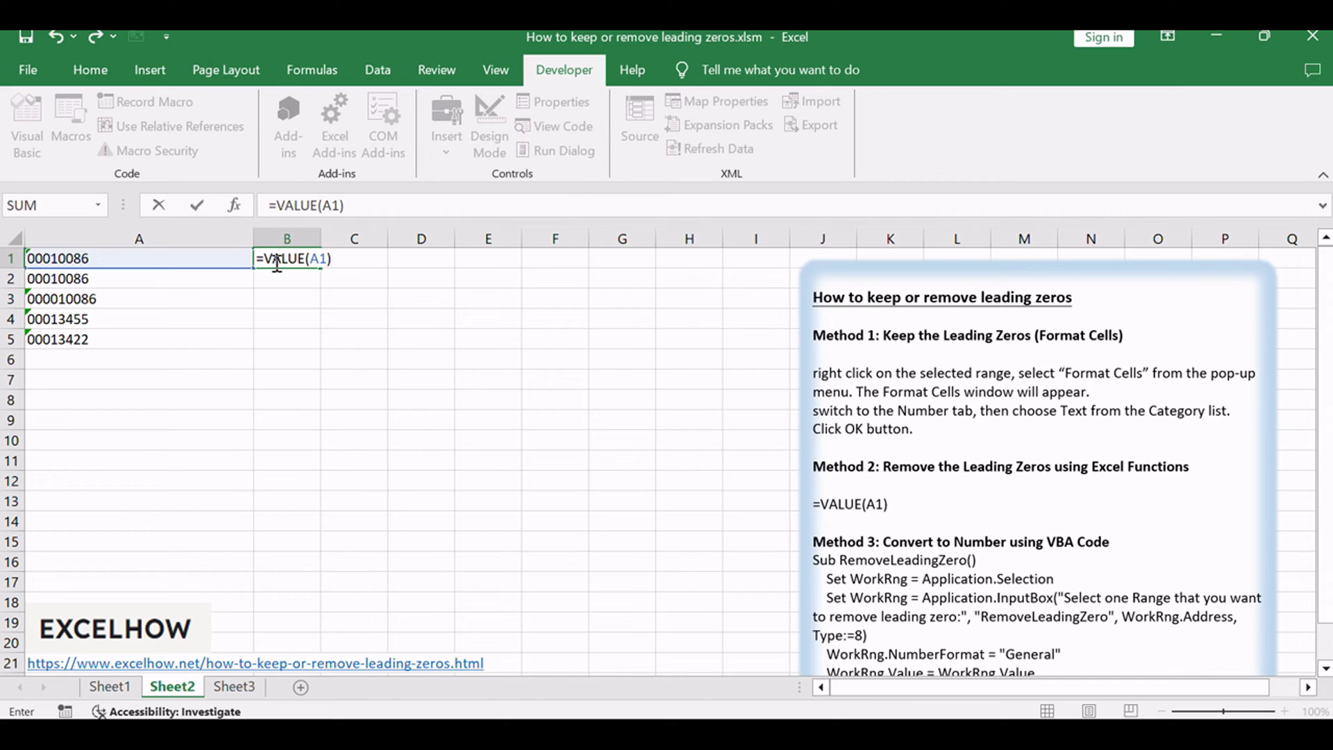
click(312, 261)
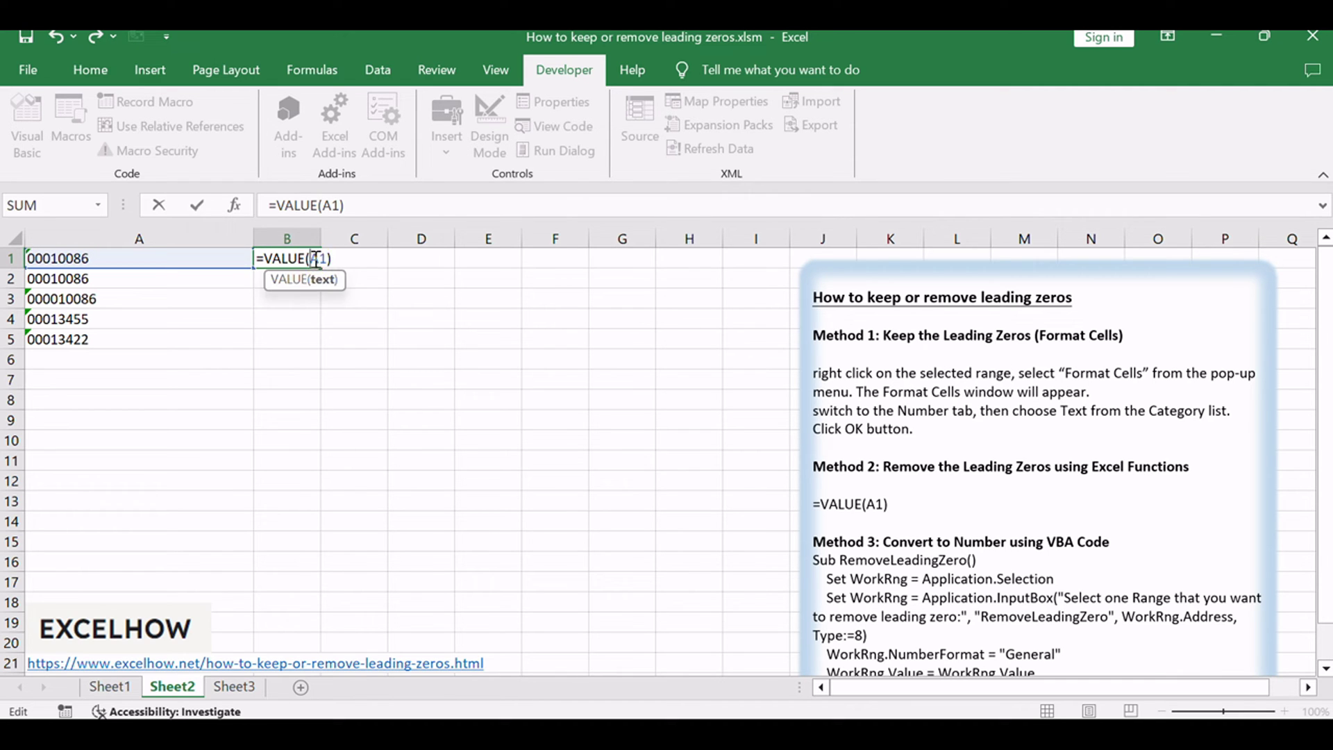
click(370, 203)
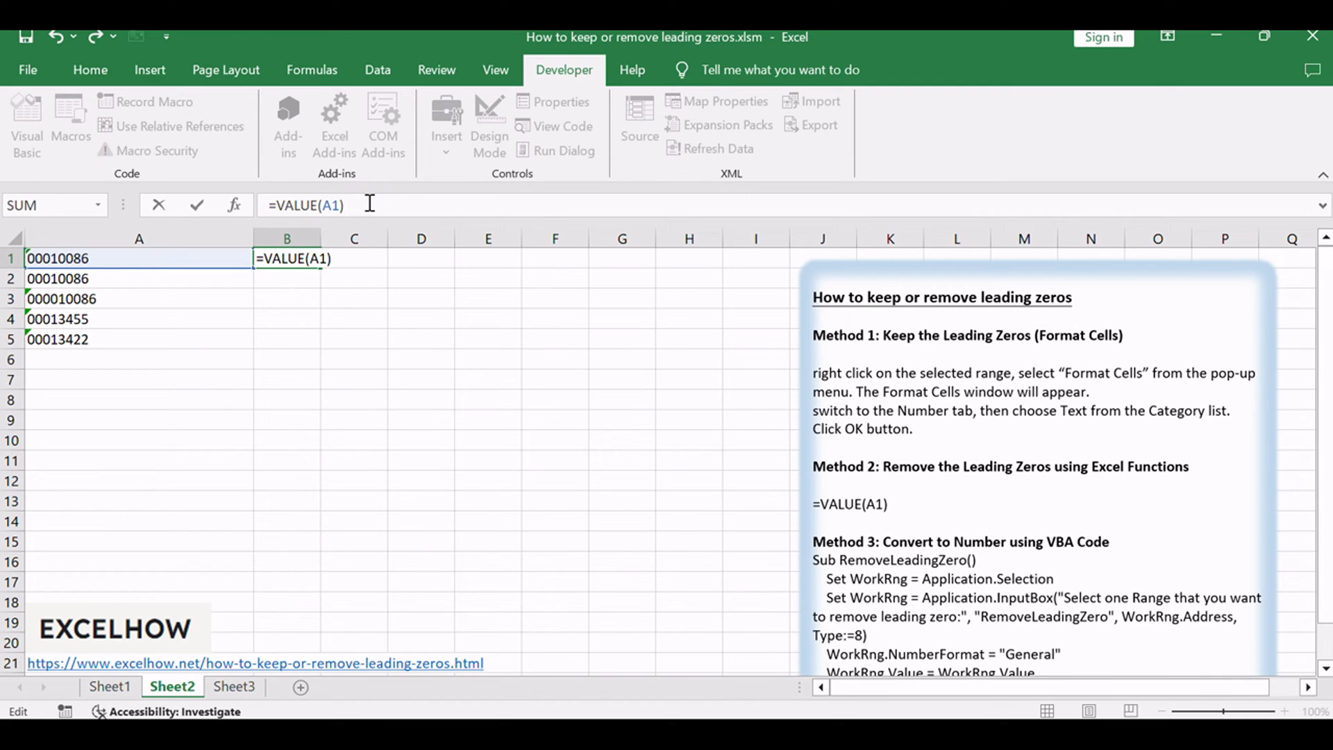
key(Return)
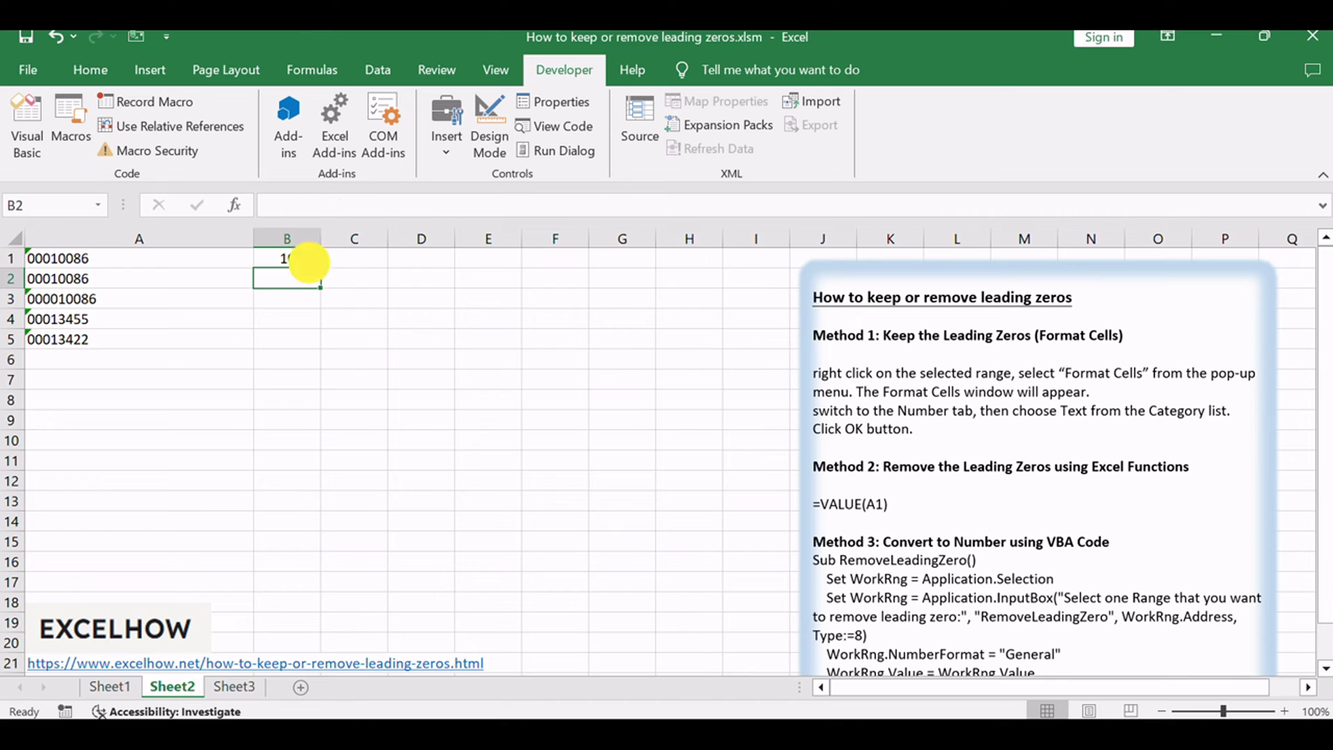
click(309, 262)
drag(323, 273, 300, 343)
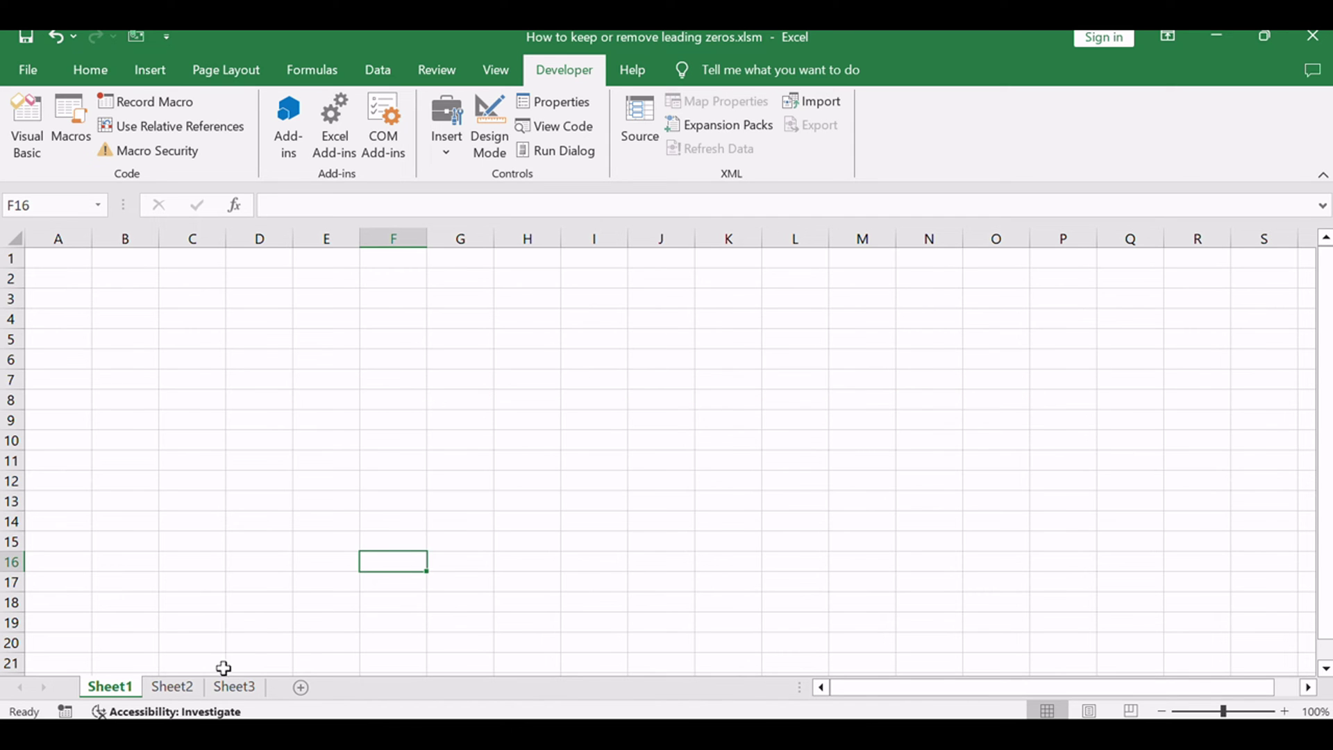
click(189, 691)
click(1184, 529)
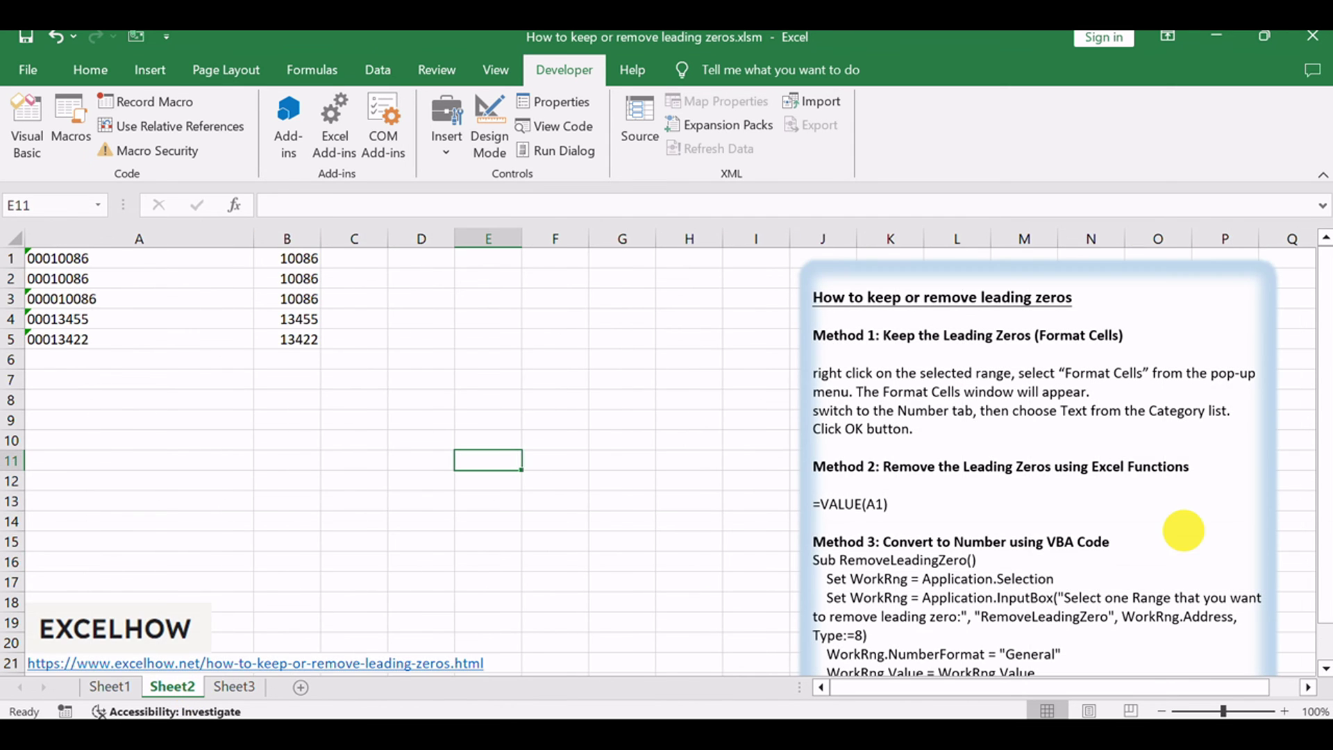
drag(1123, 543, 1010, 543)
click(1051, 589)
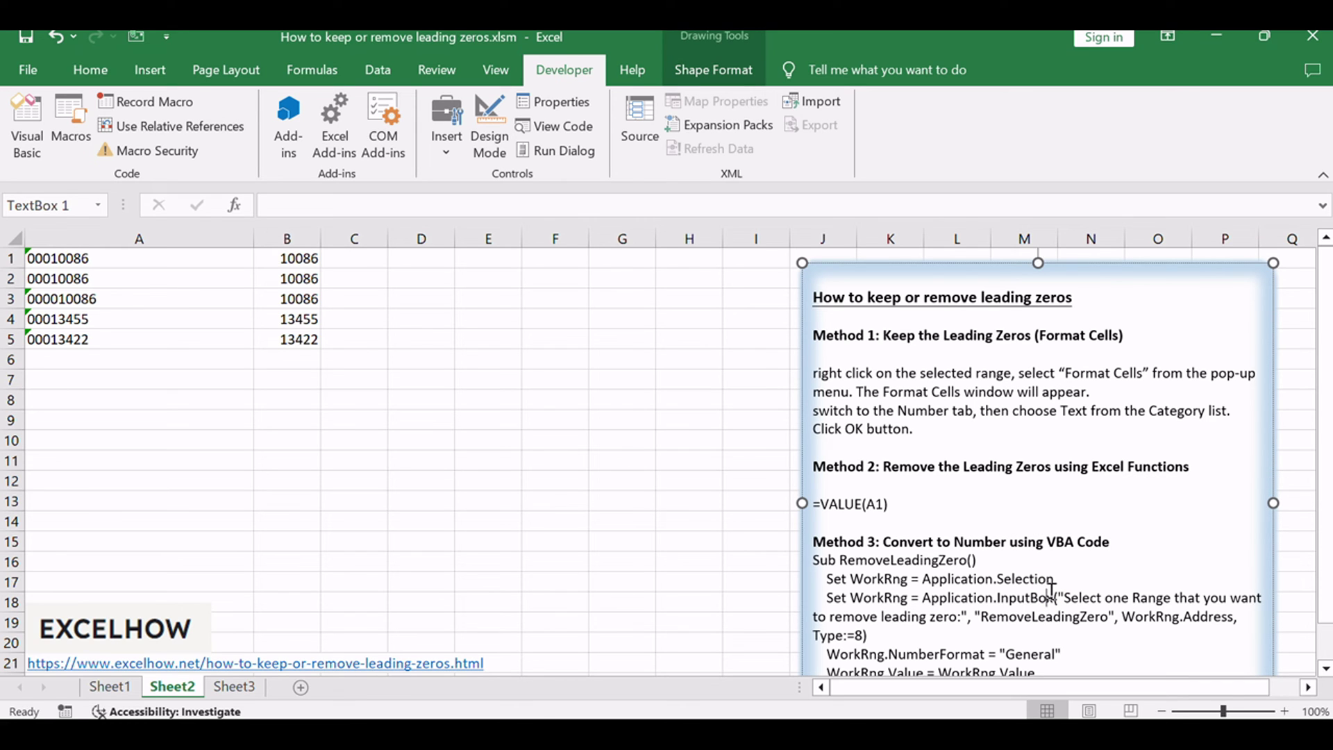
click(631, 487)
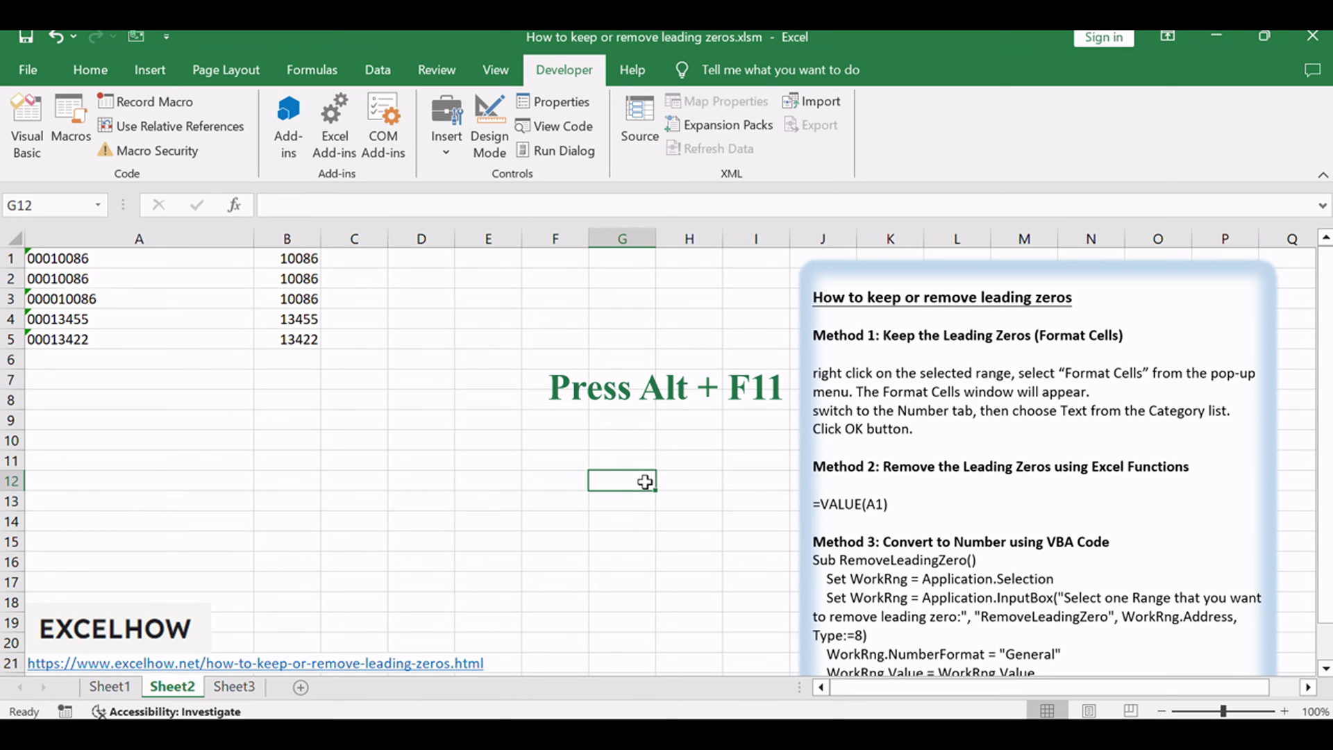
- Open the VBA editor with Alt+F11 and insert a new module into the project
key(alt+F11)
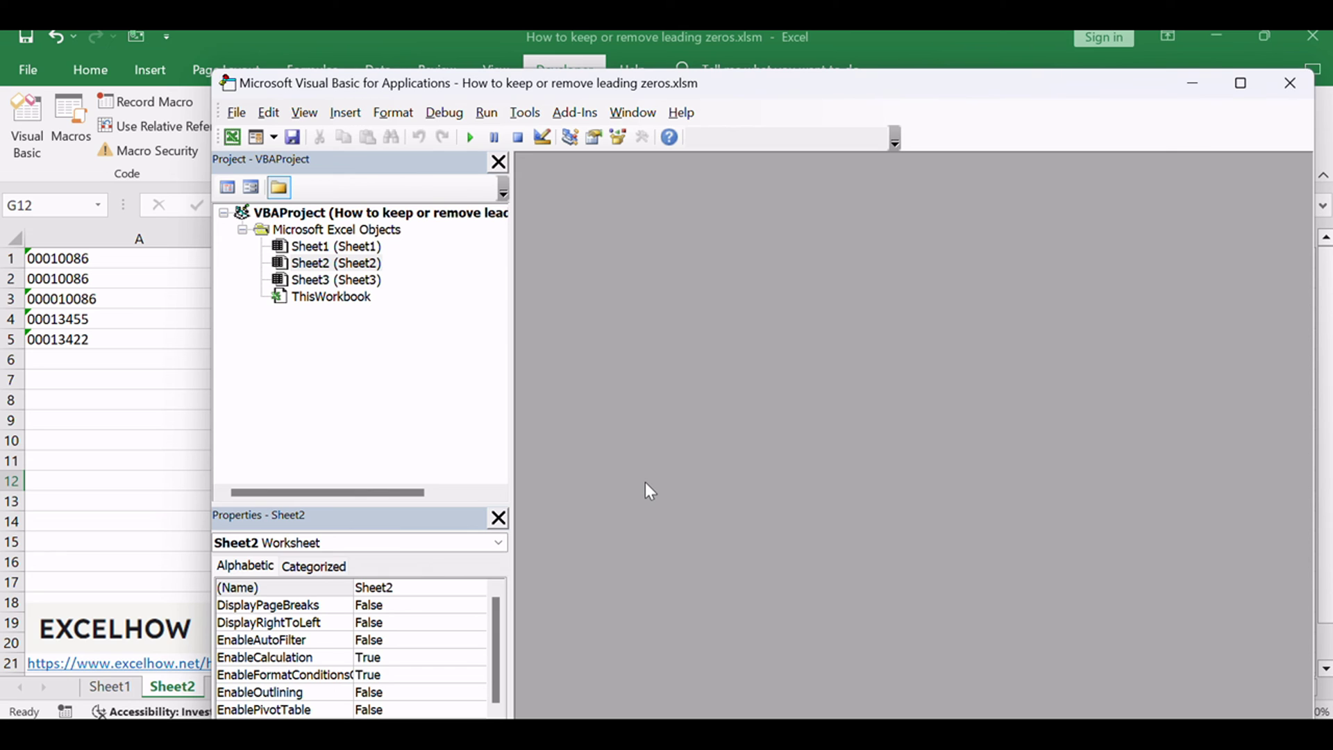
drag(385, 86, 347, 46)
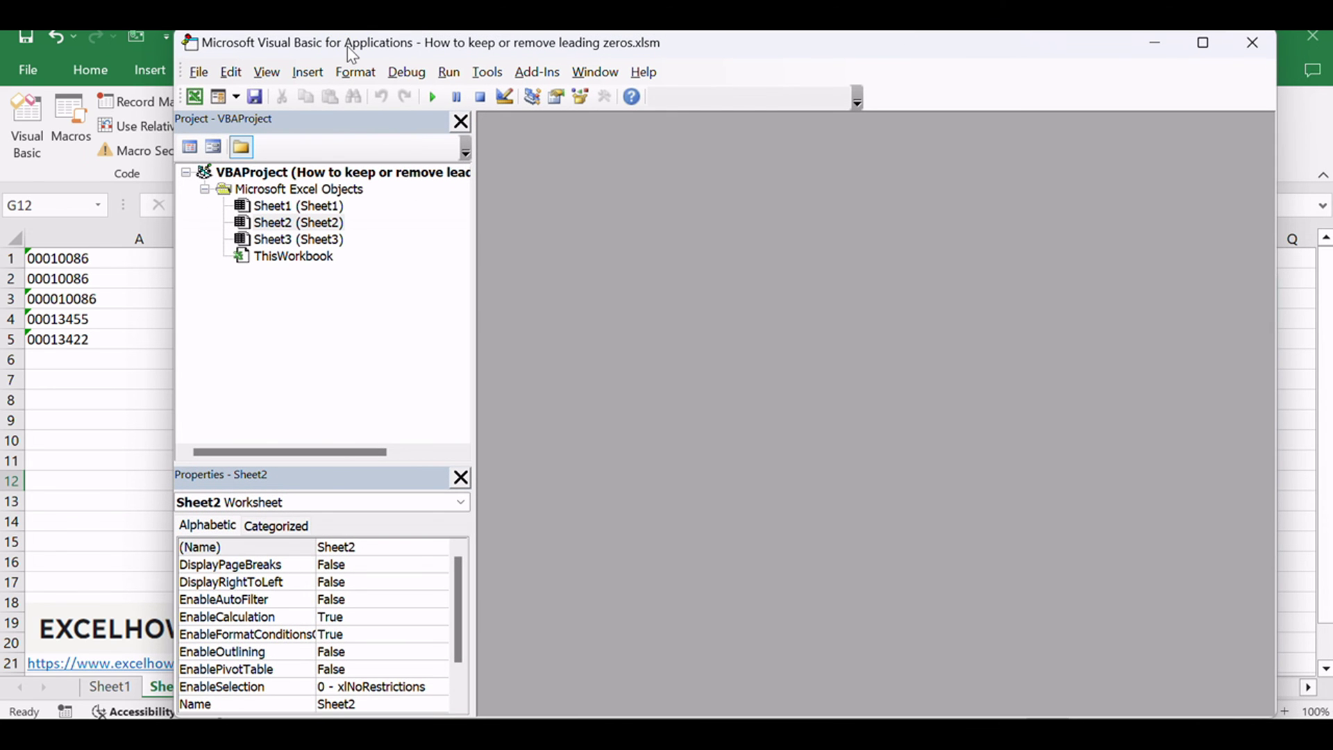
right_click(380, 238)
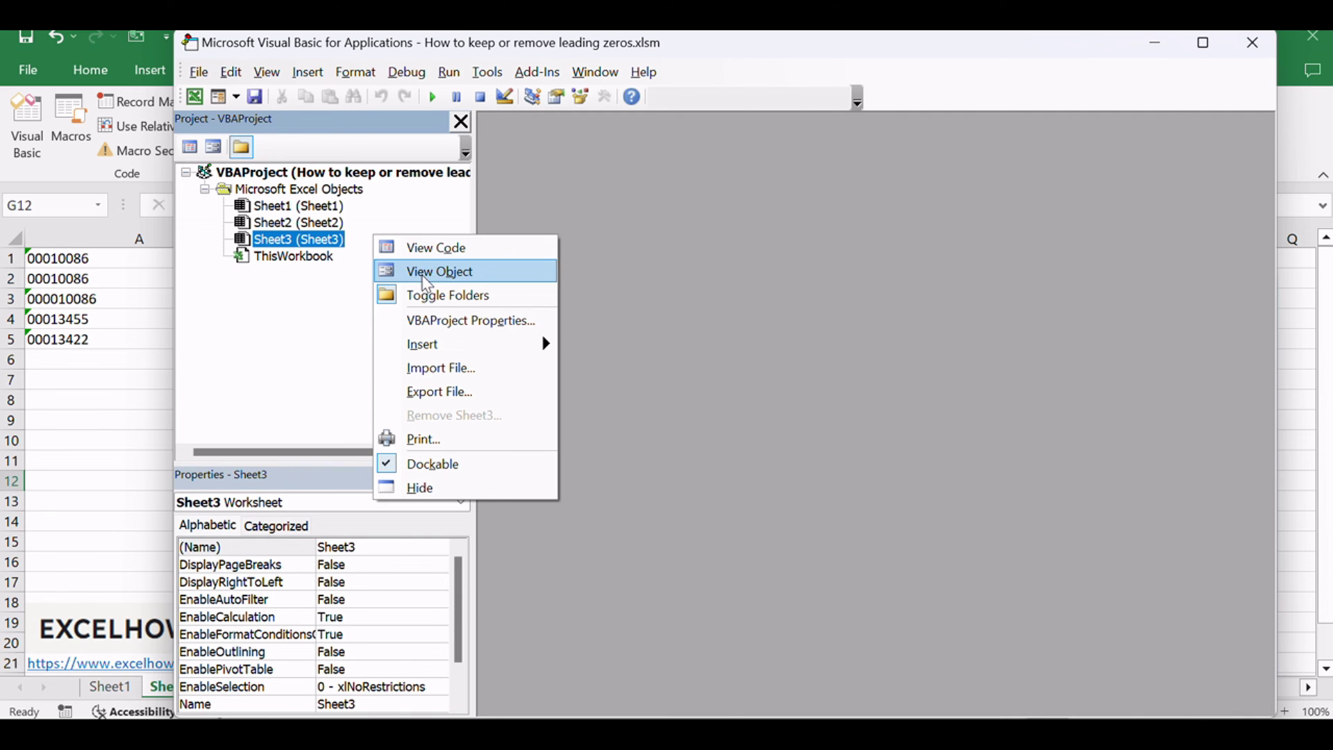
mouse_move(425, 345)
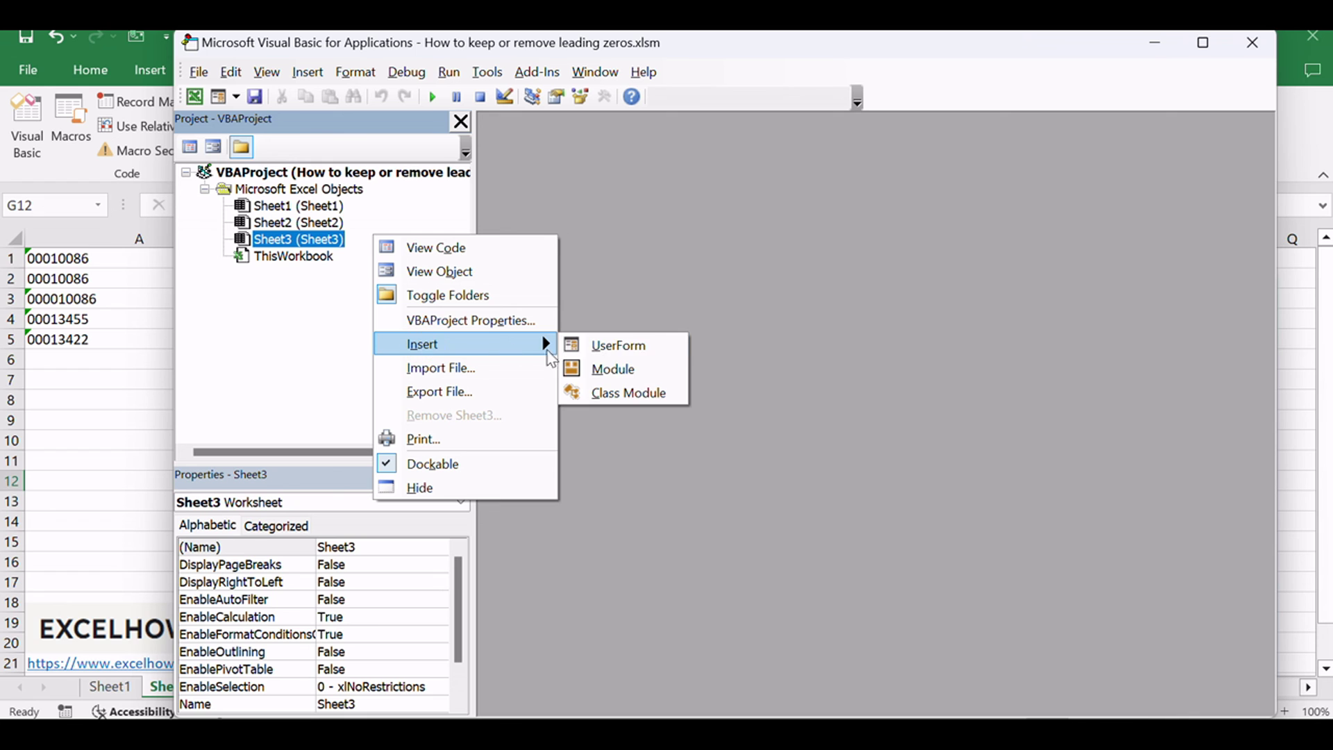
click(630, 377)
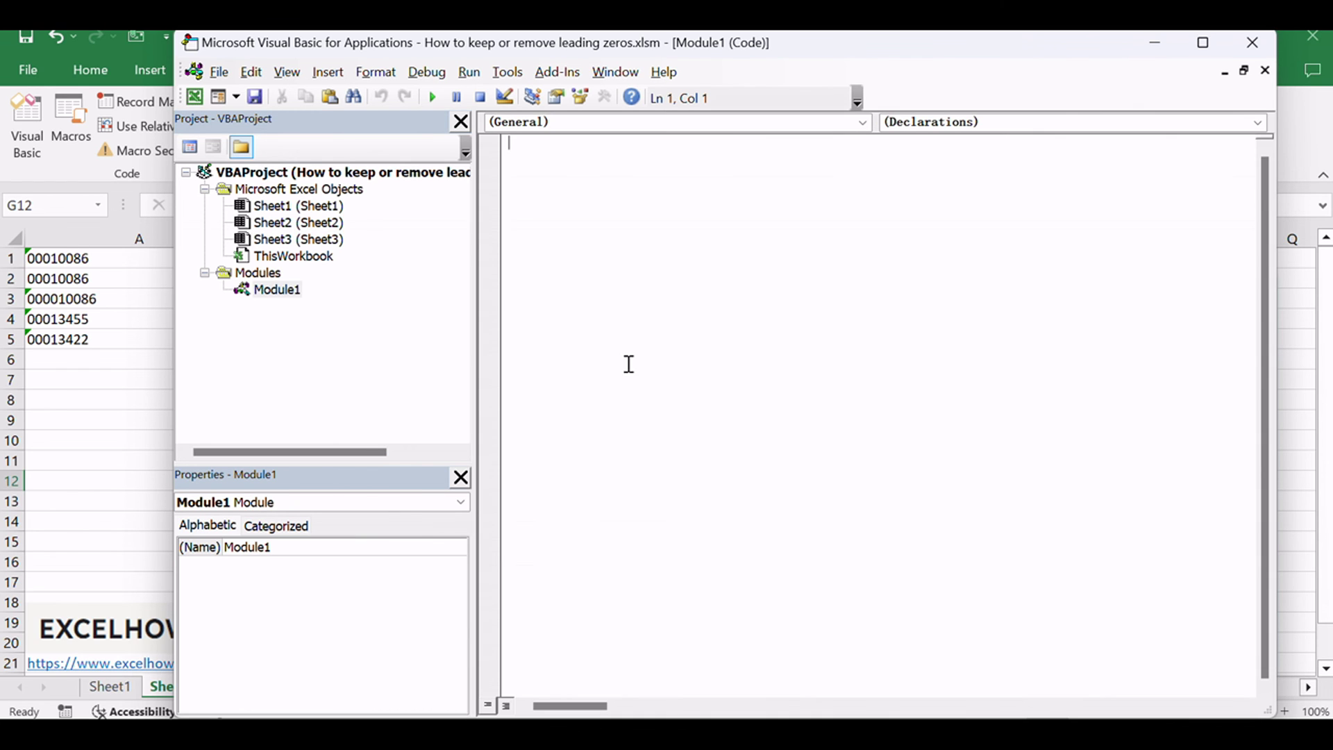
- Paste the RemoveLeadingZero macro code into Module1 and close the editor
click(665, 343)
key(ctrl+v)
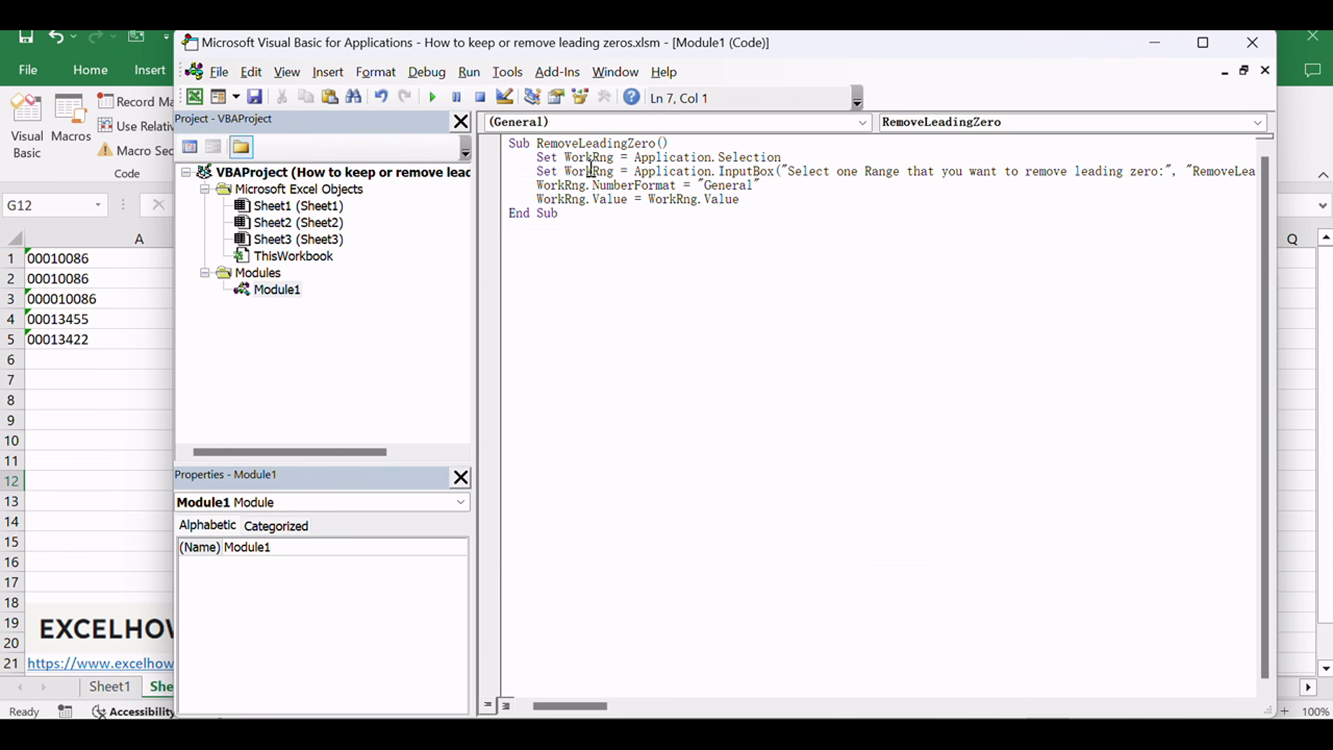
click(573, 144)
key(F5)
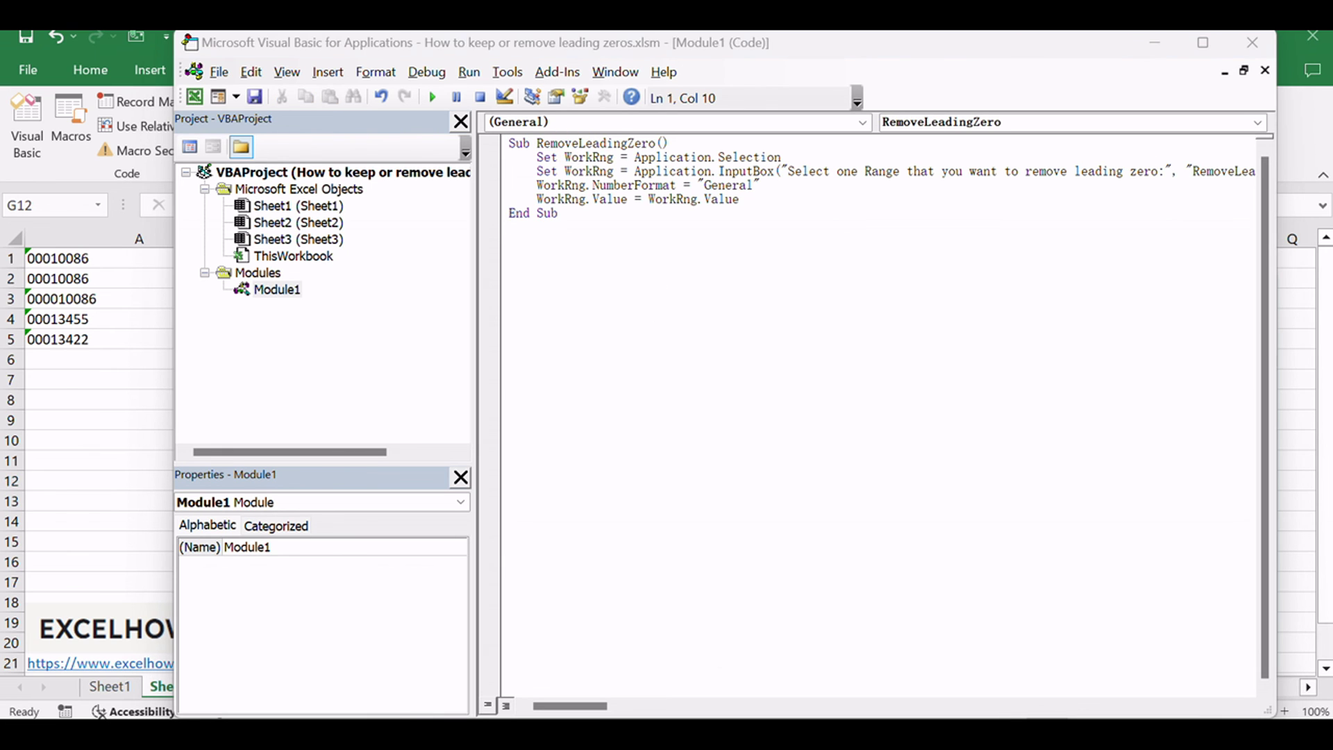
click(794, 433)
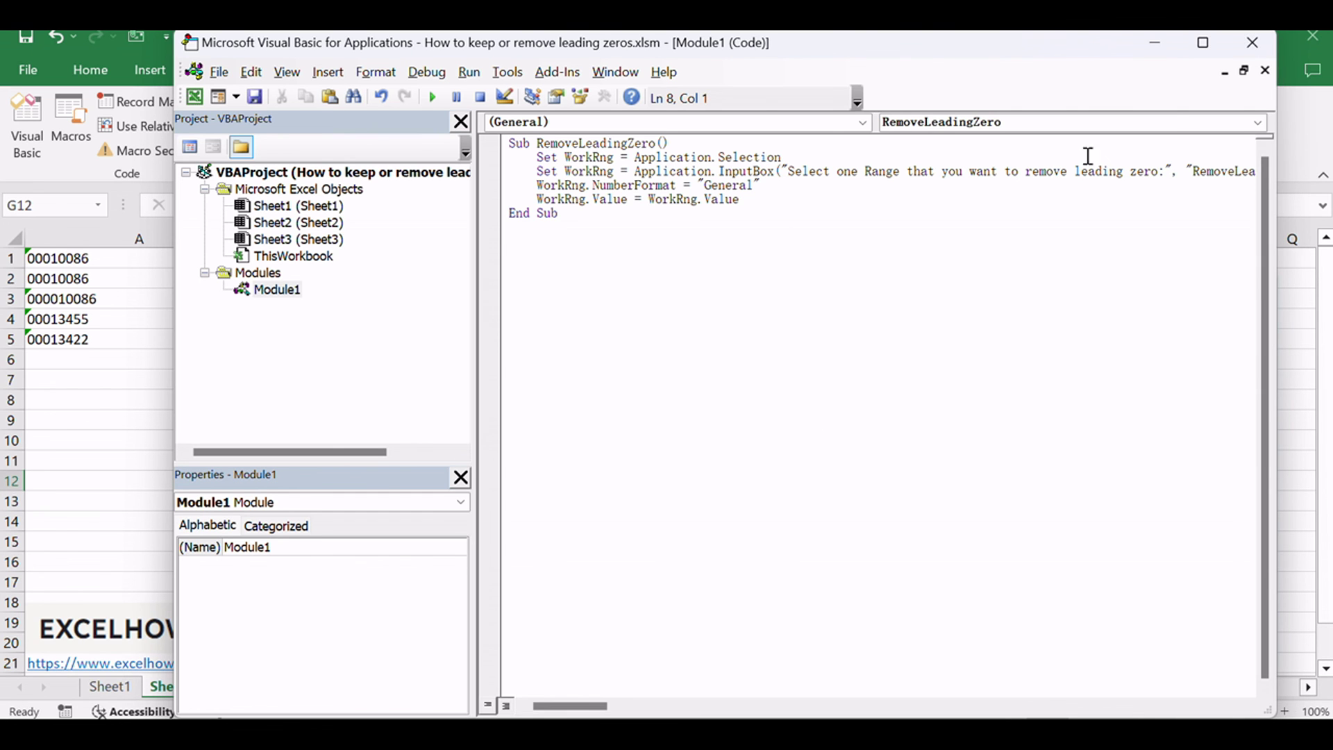
click(1253, 44)
- Run the RemoveLeadingZero macro from the Alt+F8 macro list
click(442, 340)
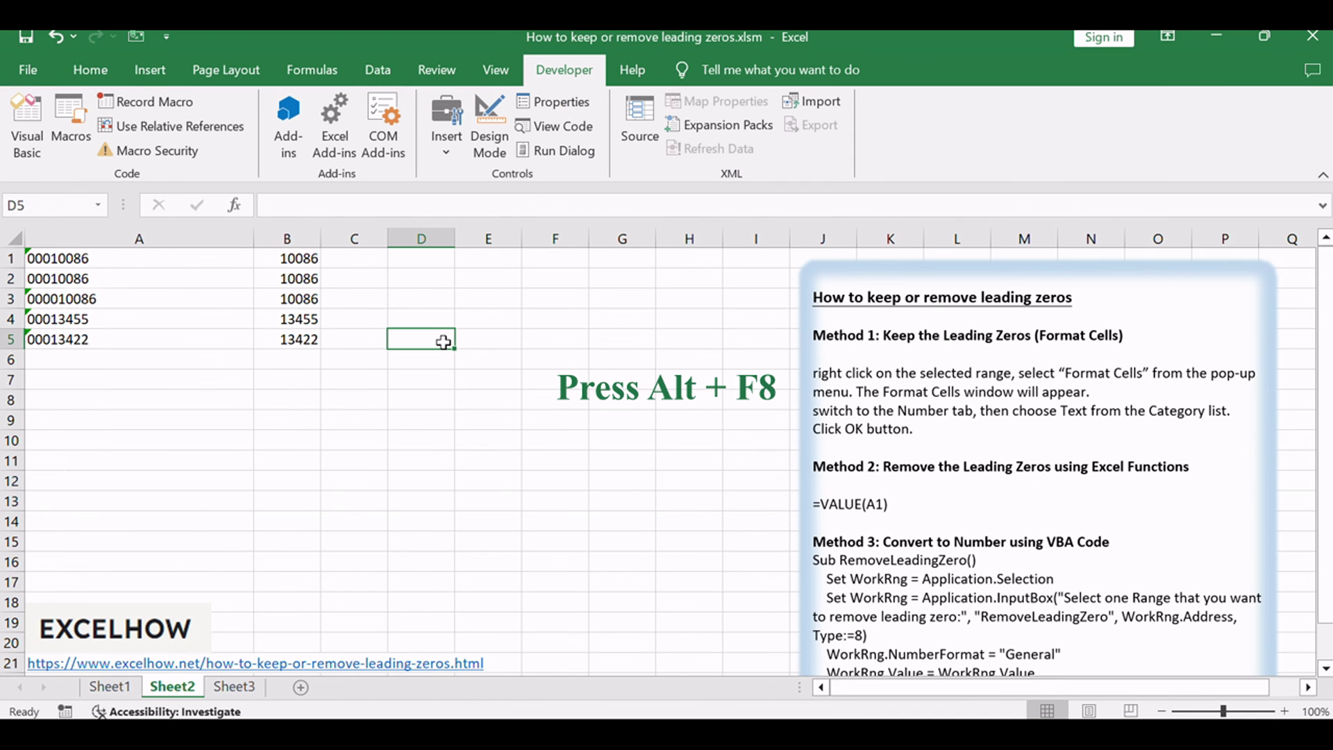
key(alt+F8)
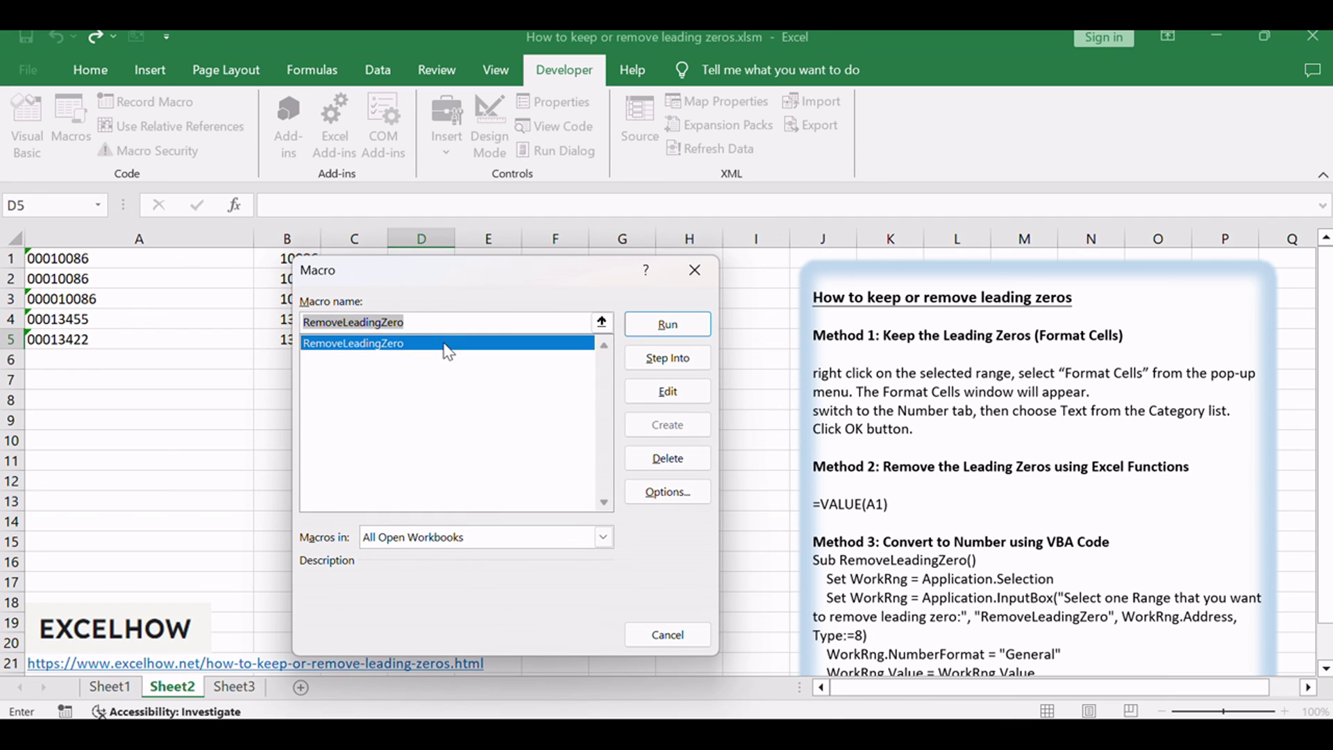
click(323, 347)
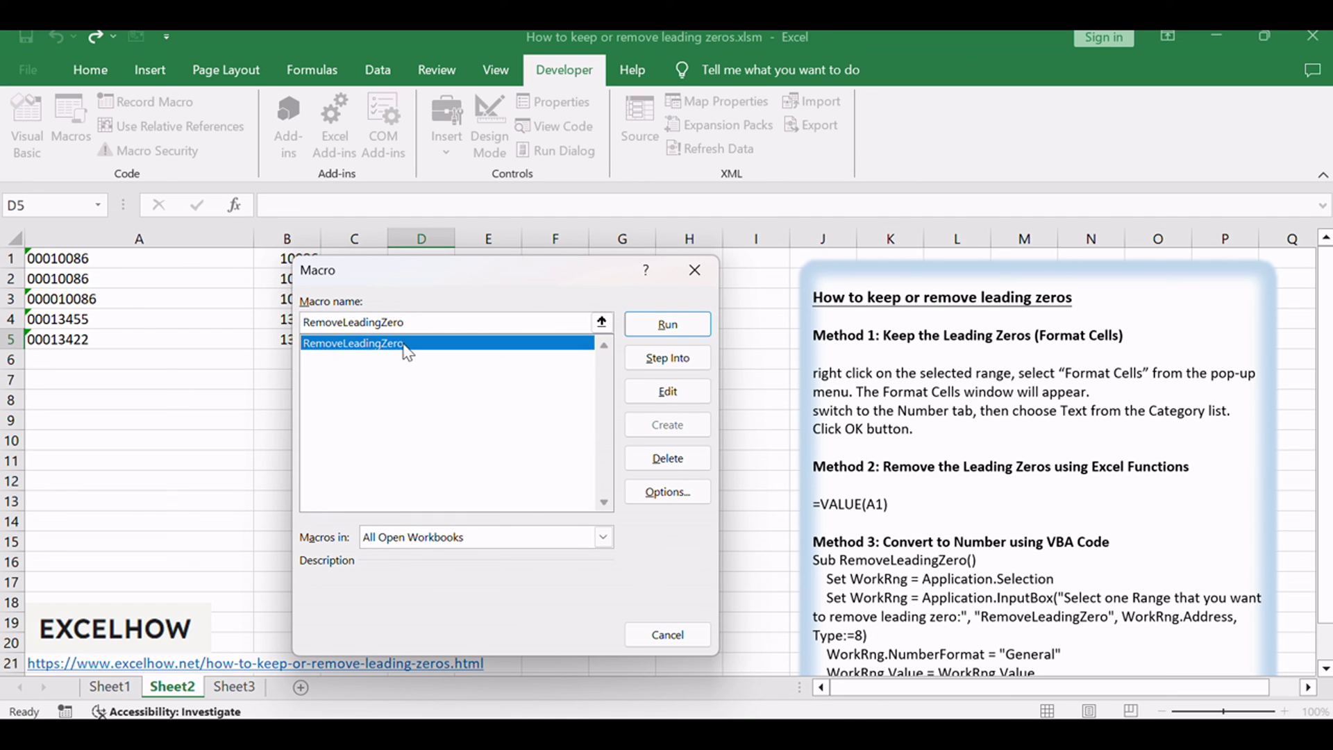
click(667, 324)
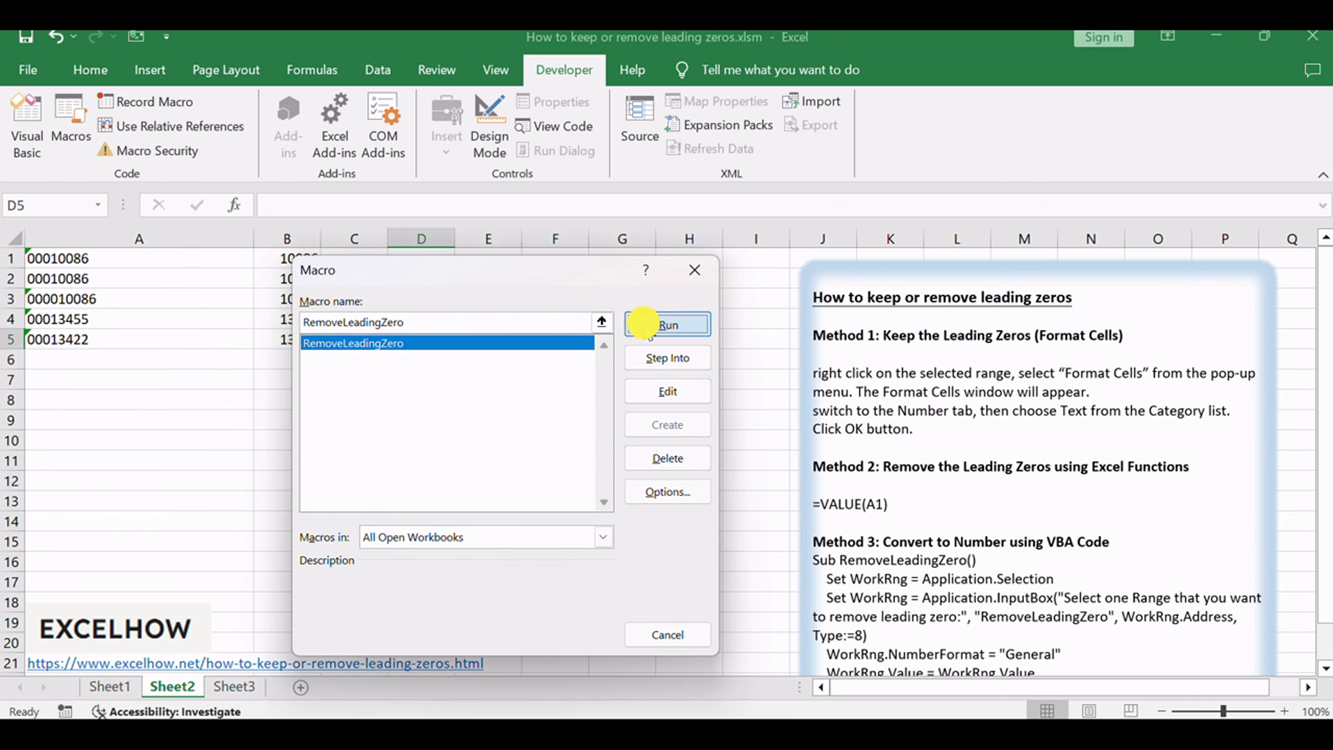
click(645, 323)
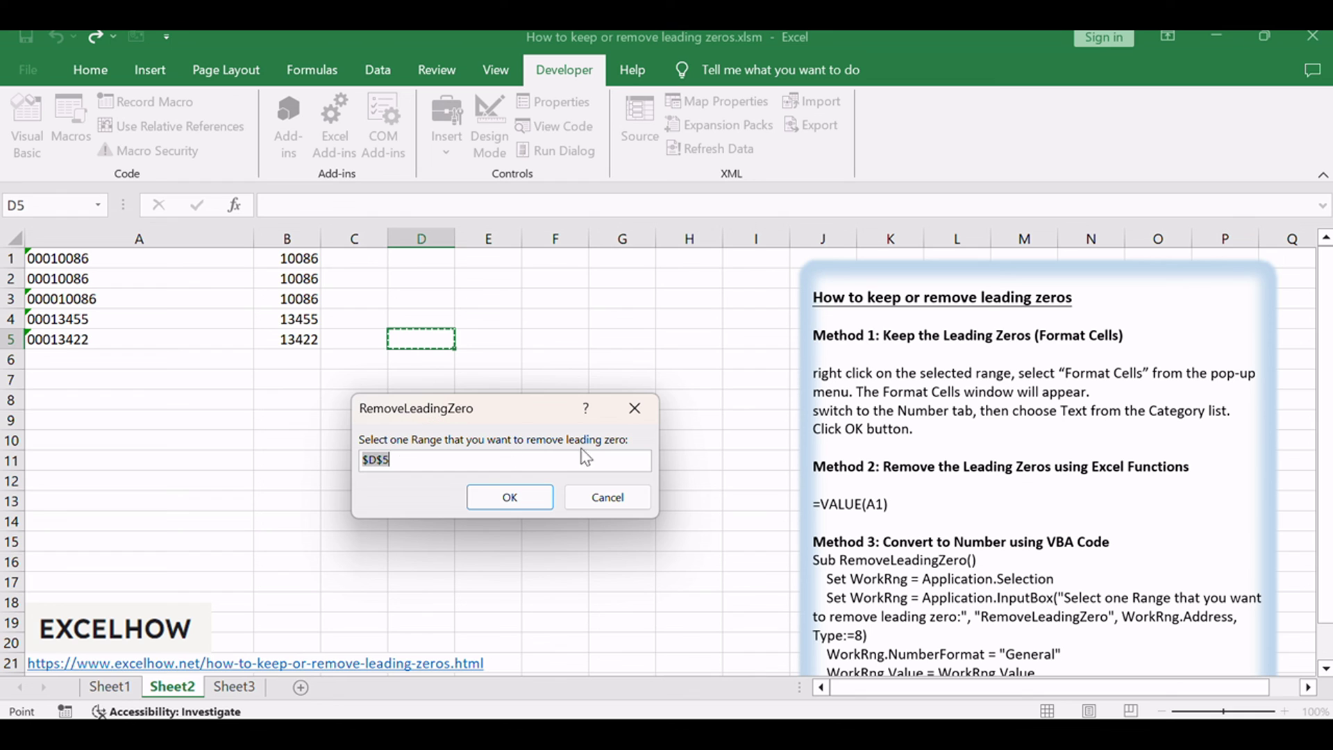
- Give the macro the range $A$1:$A$5 to strip the leading zeros in column A
drag(98, 258, 97, 339)
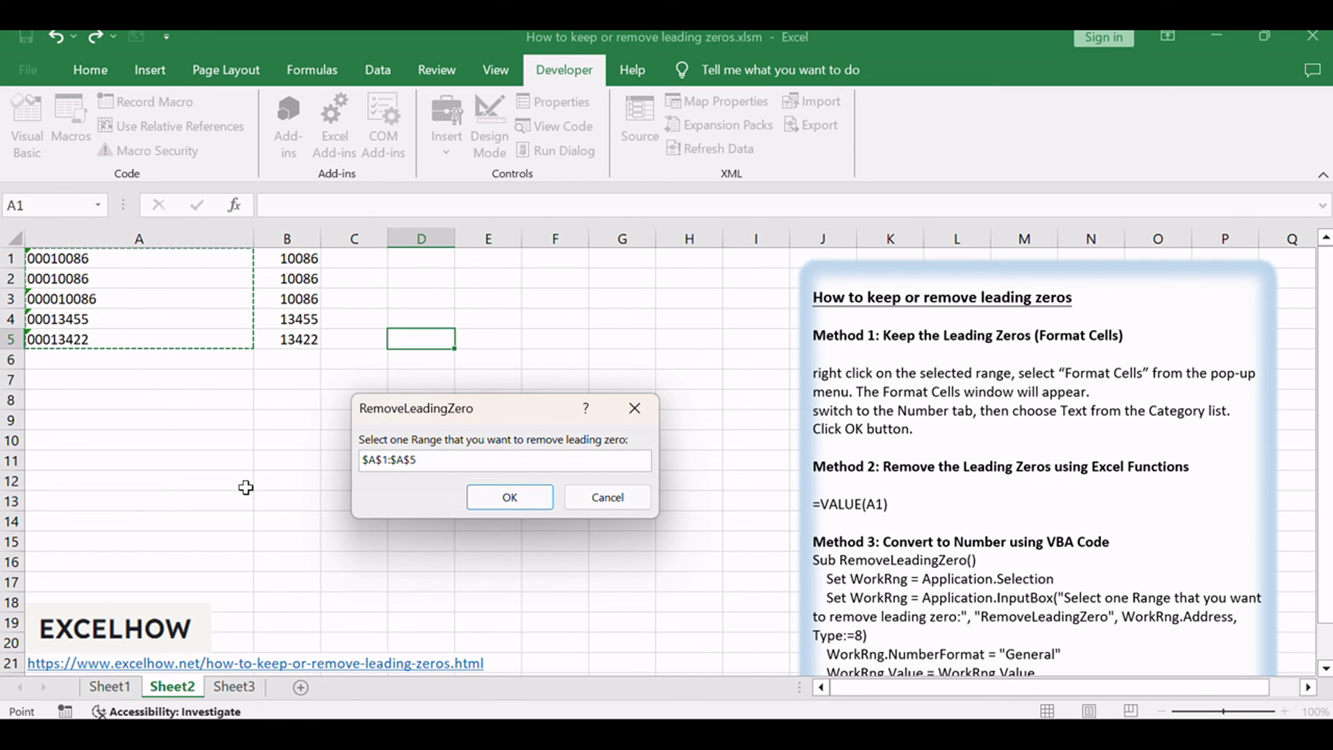
drag(441, 458, 334, 451)
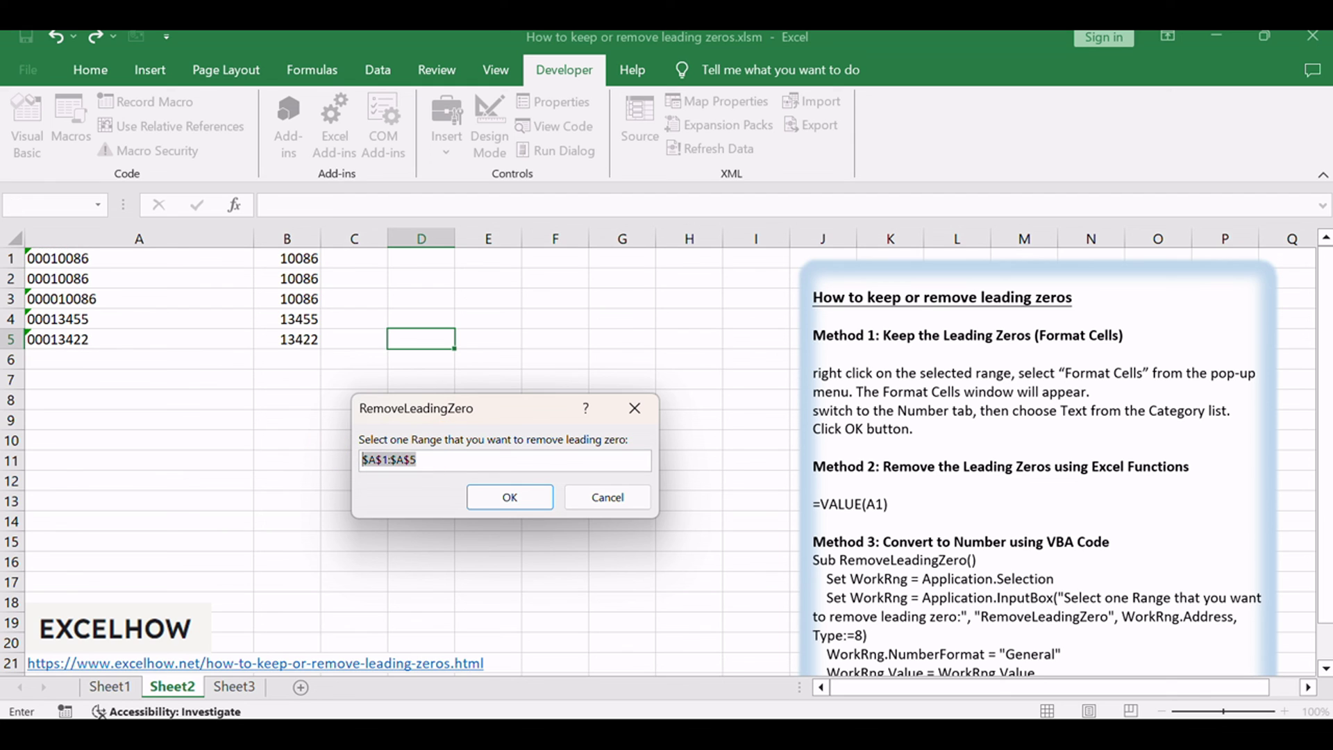
key(Return)
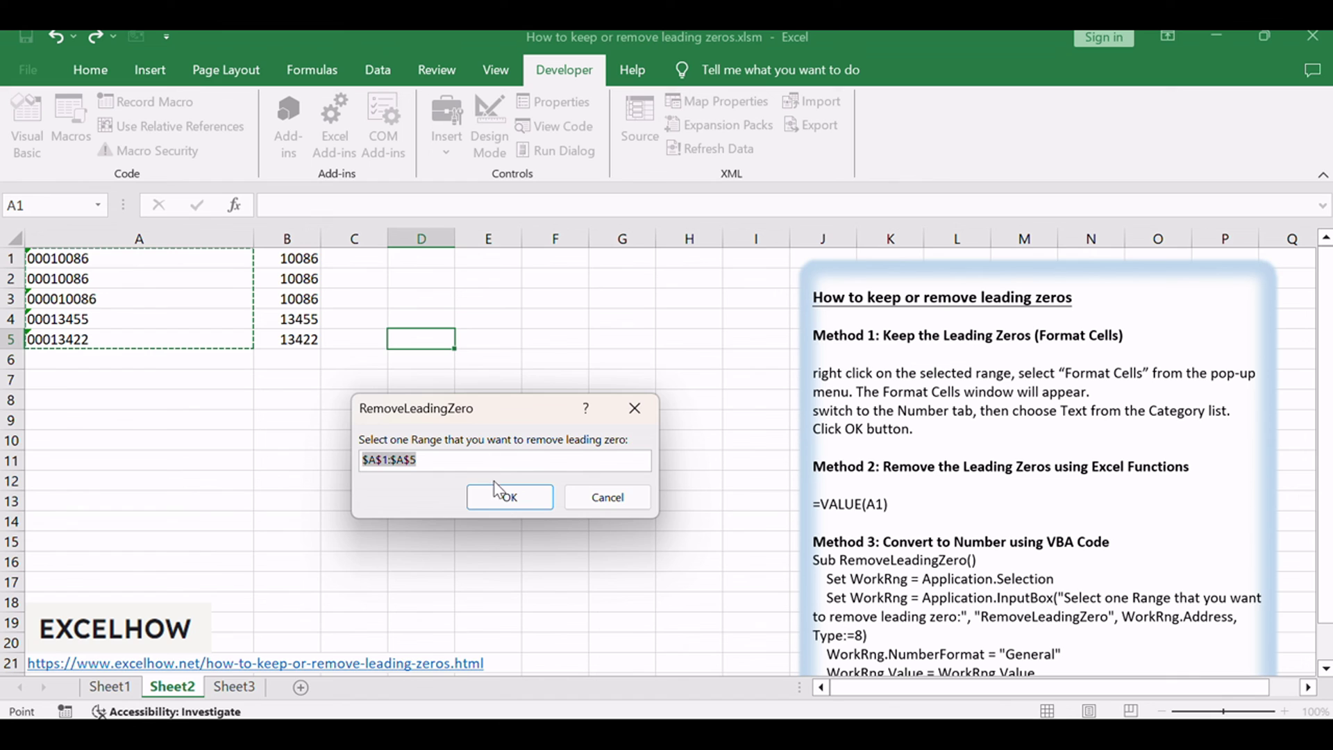
click(507, 493)
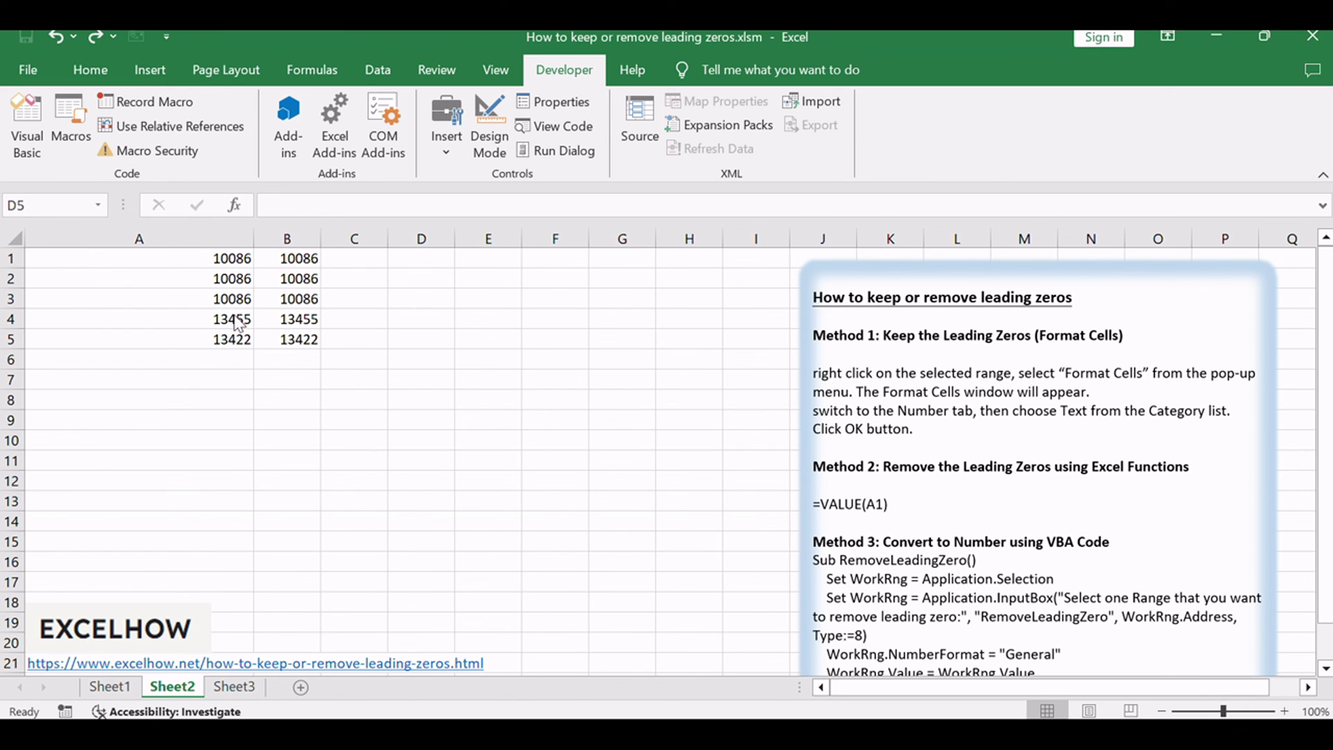
click(239, 278)
click(243, 262)
click(230, 300)
click(240, 319)
click(250, 340)
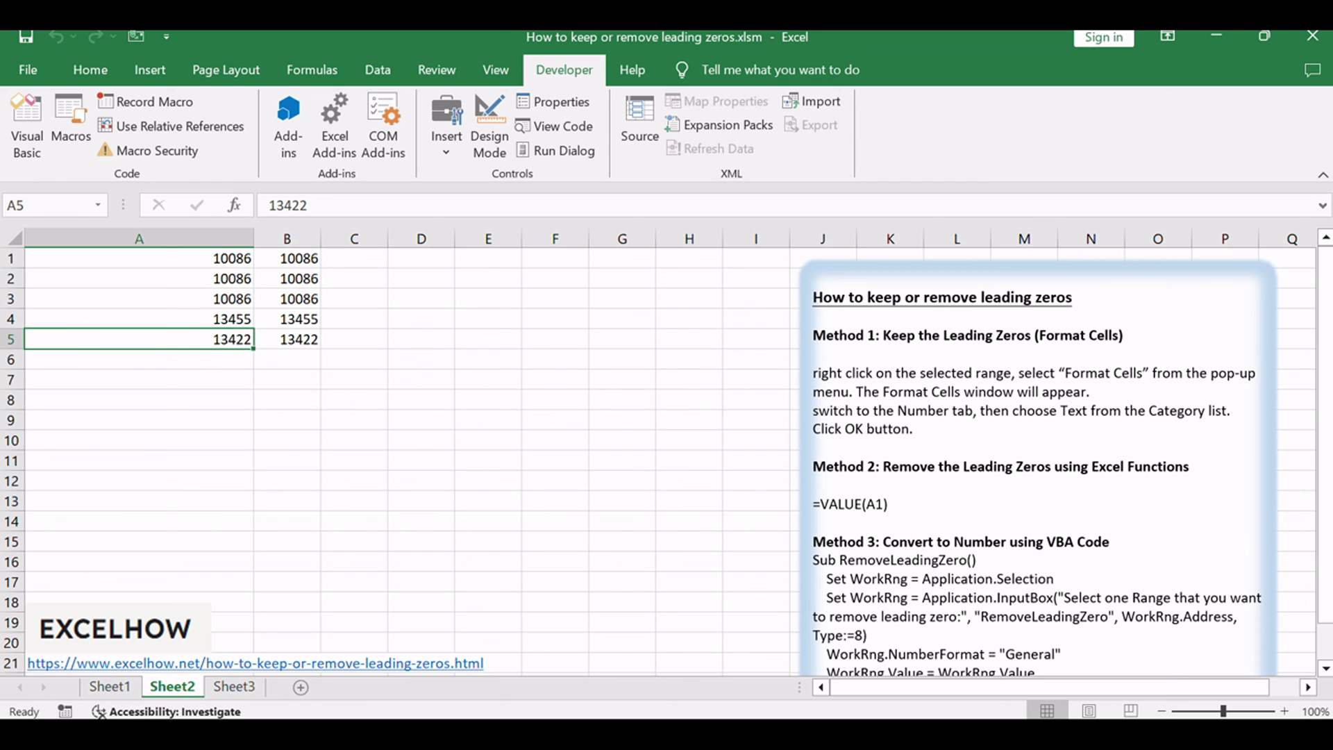
key(alt+F11)
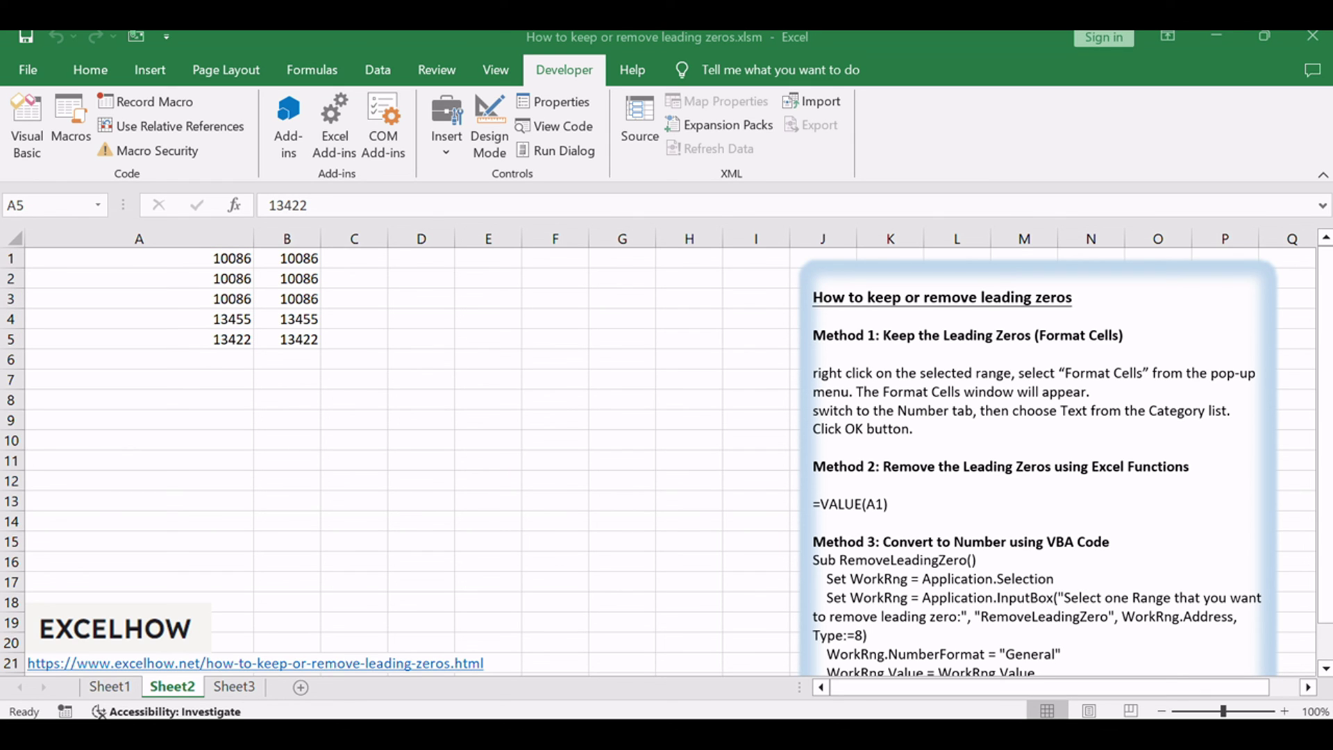